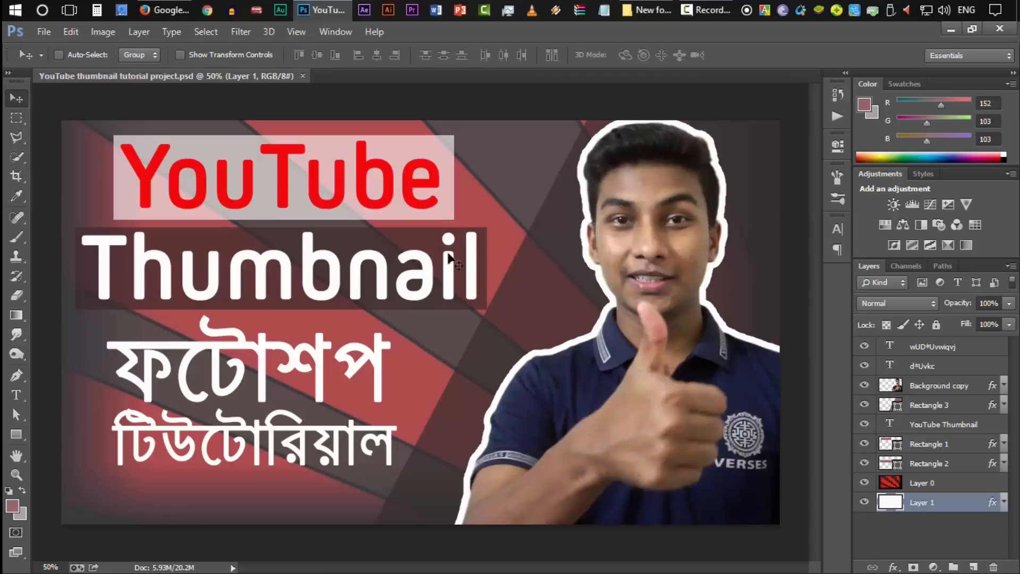
Step: Create a new 1920 × 1080 pixel RGB document at 72 pixels/inch with a white background
{"action": "left_click", "coordinate": [43, 31]}
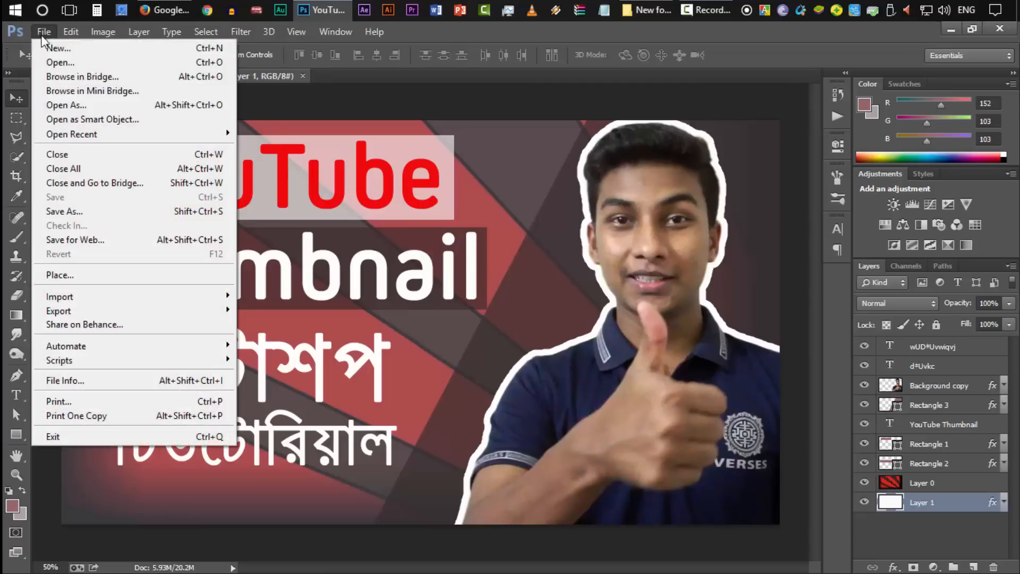
{"action": "left_click", "coordinate": [48, 48]}
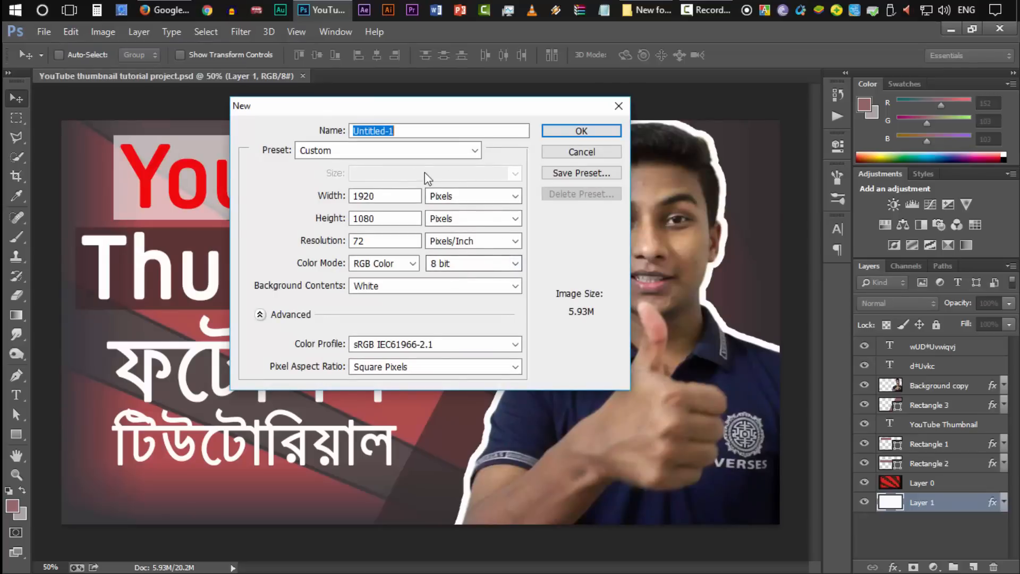
{"action": "left_click", "coordinate": [376, 219]}
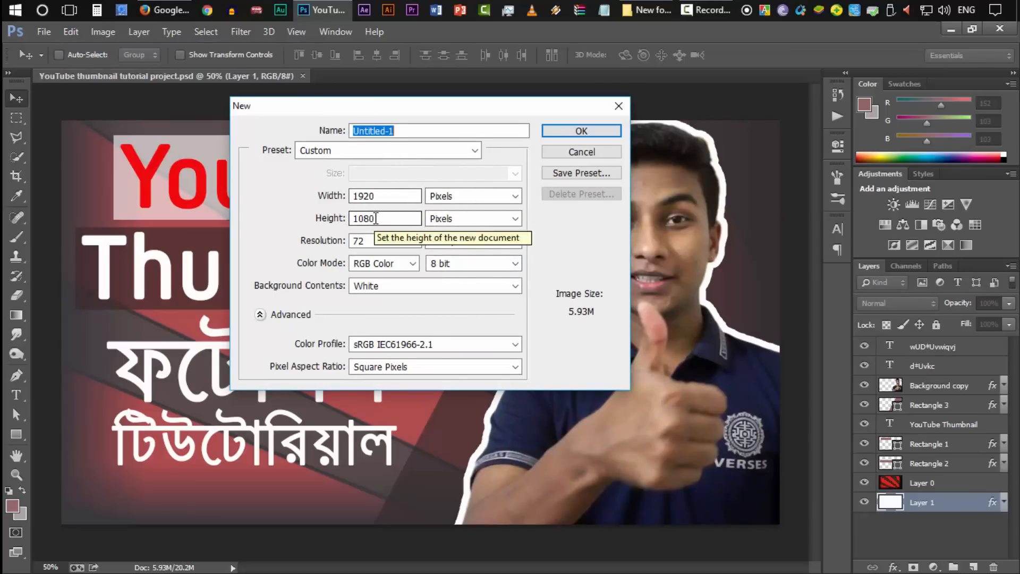
{"action": "left_click", "coordinate": [575, 133]}
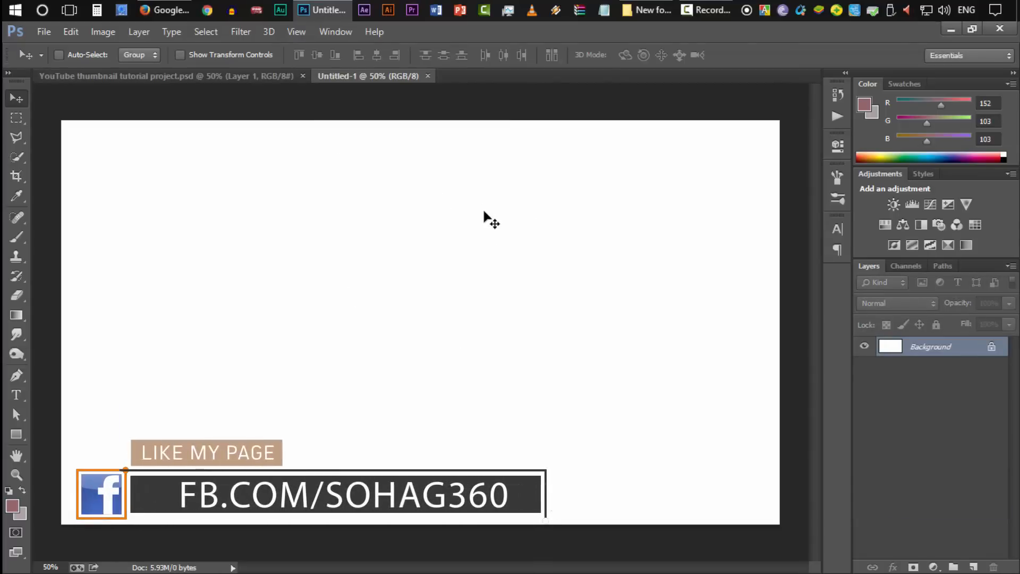
Step: Switch to Firefox and search Google Images for "thumbnail background"
{"action": "left_click", "coordinate": [161, 8]}
{"action": "left_click", "coordinate": [426, 347]}
{"action": "type", "text": "thumbnail background"}
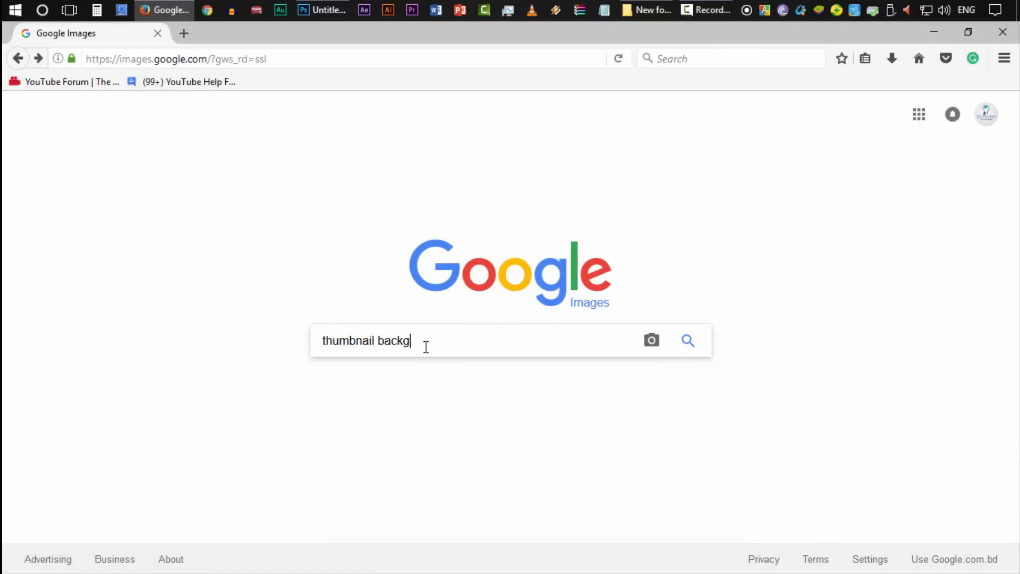
{"action": "key", "text": "Return"}
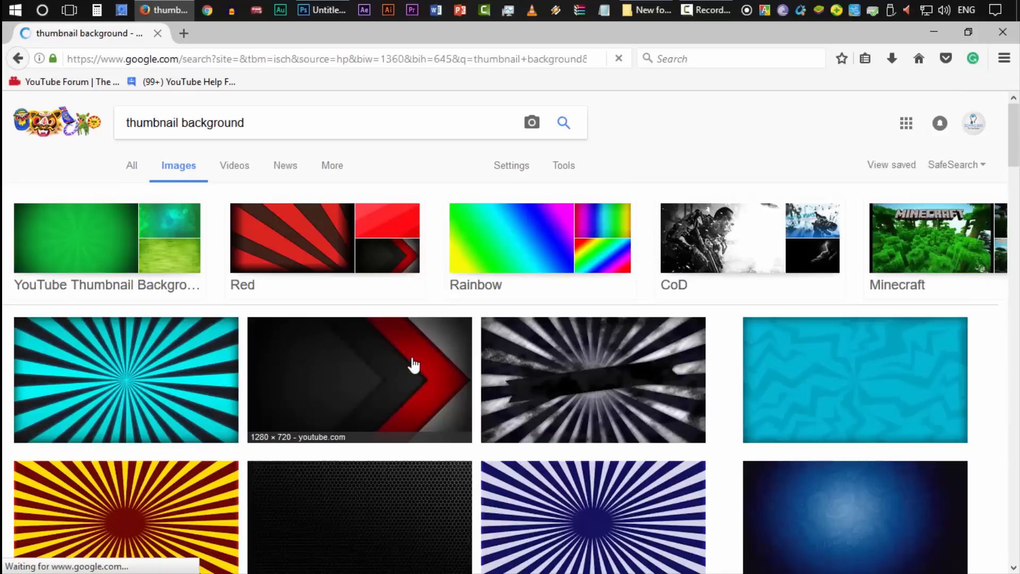
Step: Open the red and dark brown striped background from the results at full size and try to copy it into the New folder
{"action": "scroll", "coordinate": [573, 339], "scroll_direction": "down", "scroll_amount": 5}
{"action": "scroll", "coordinate": [851, 391], "scroll_direction": "down", "scroll_amount": 7}
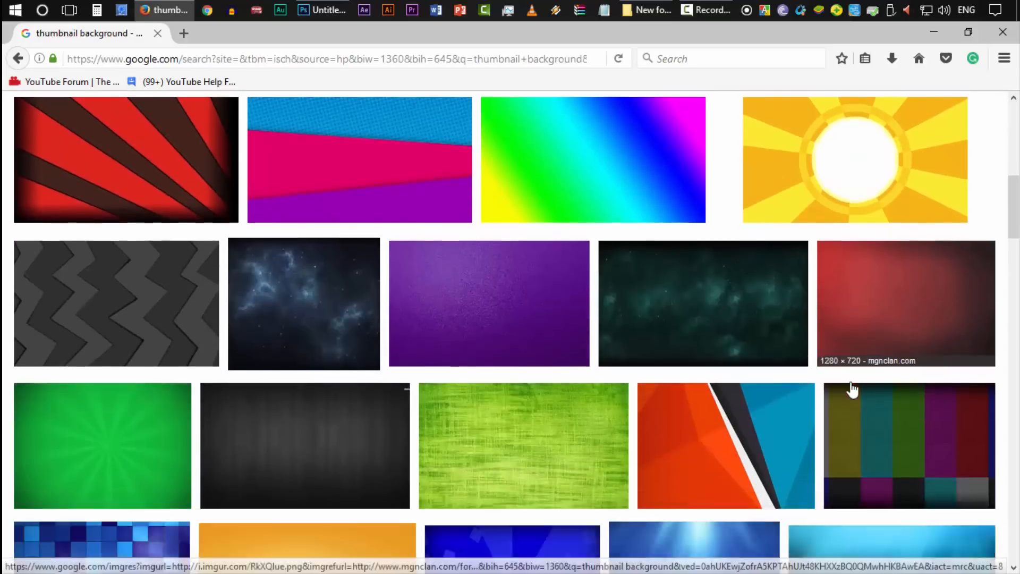
{"action": "scroll", "coordinate": [251, 324], "scroll_direction": "up", "scroll_amount": 4}
{"action": "left_click", "coordinate": [136, 263]}
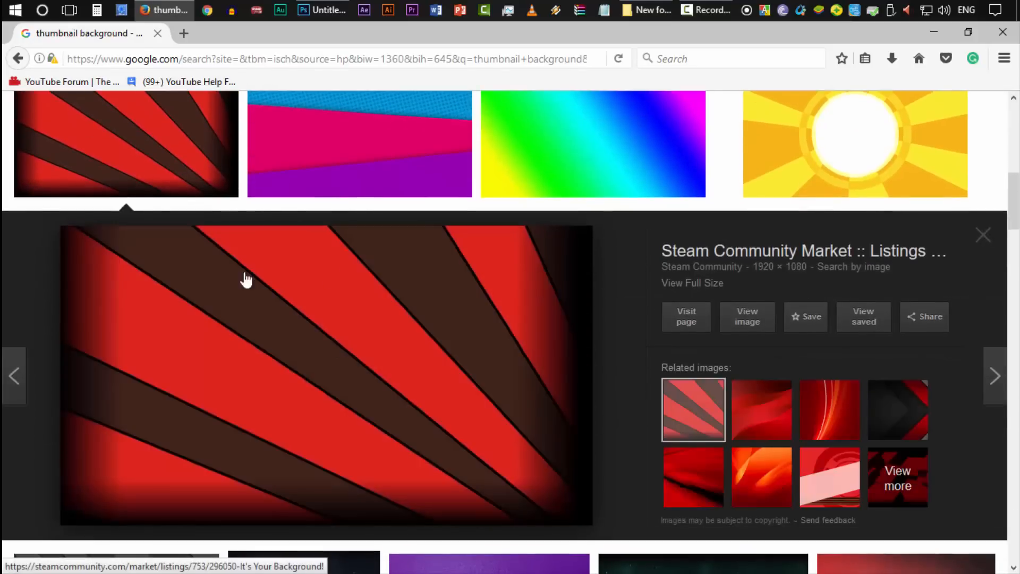
{"action": "left_click", "coordinate": [758, 321]}
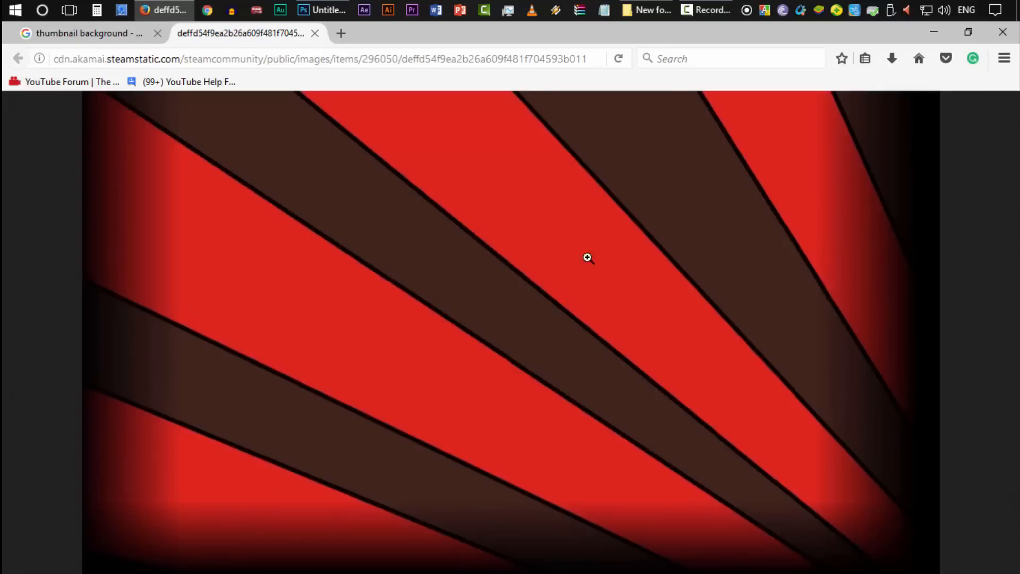
{"action": "left_click_drag", "start_coordinate": [658, 2], "coordinate": [628, 267]}
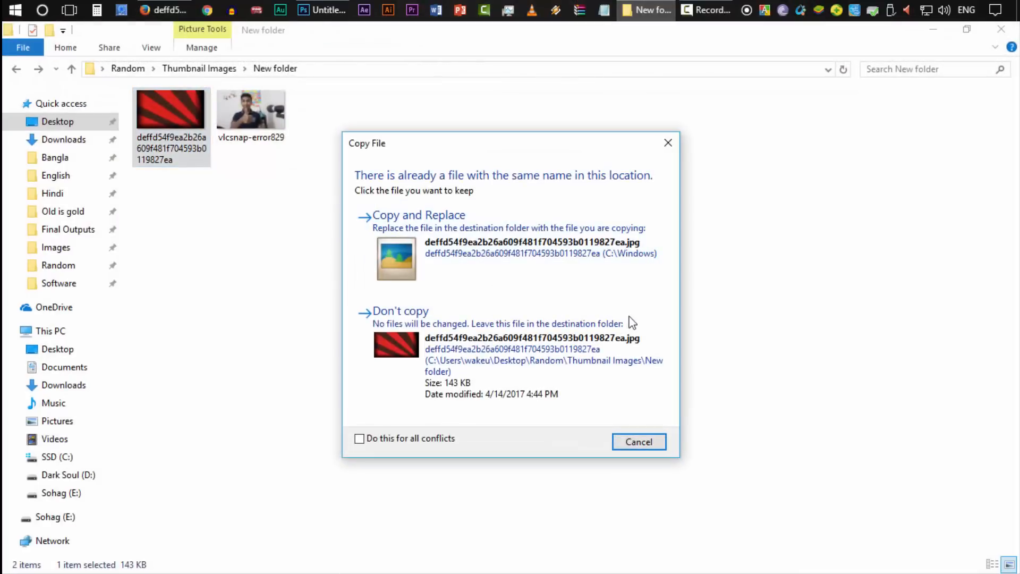
{"action": "left_click", "coordinate": [643, 442]}
Step: Place the red striped image from the New folder into Untitled-1, make it cover the whole canvas and set its layer opacity to 69%
{"action": "left_click_drag", "start_coordinate": [199, 165], "coordinate": [421, 317]}
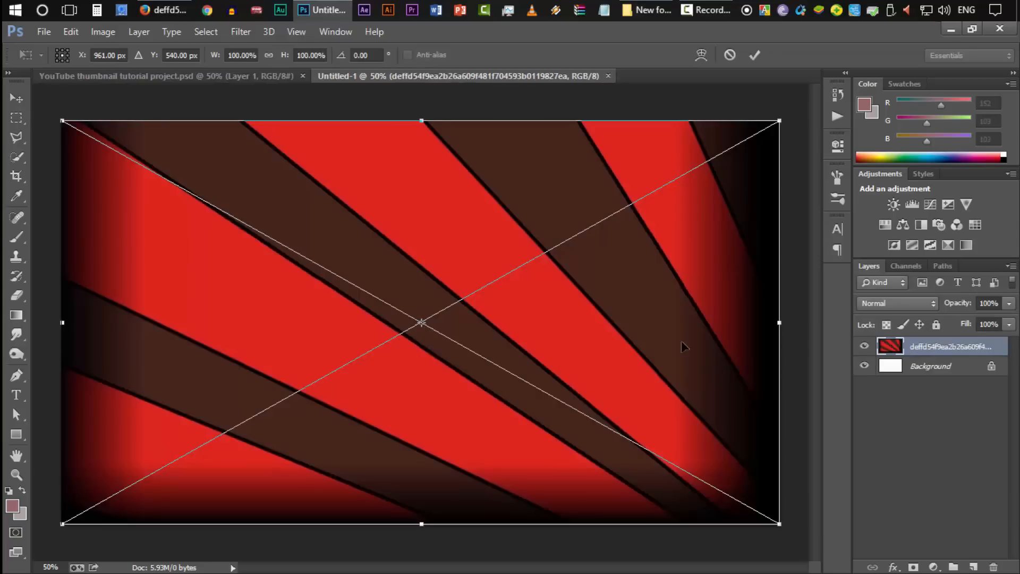
{"action": "key", "text": "Return"}
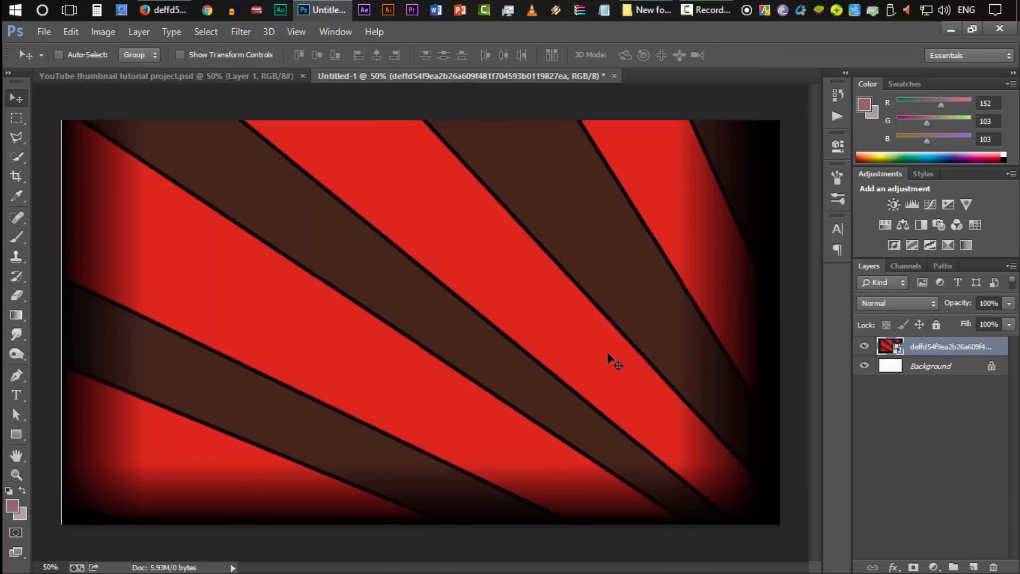
{"action": "key", "text": "ctrl+t"}
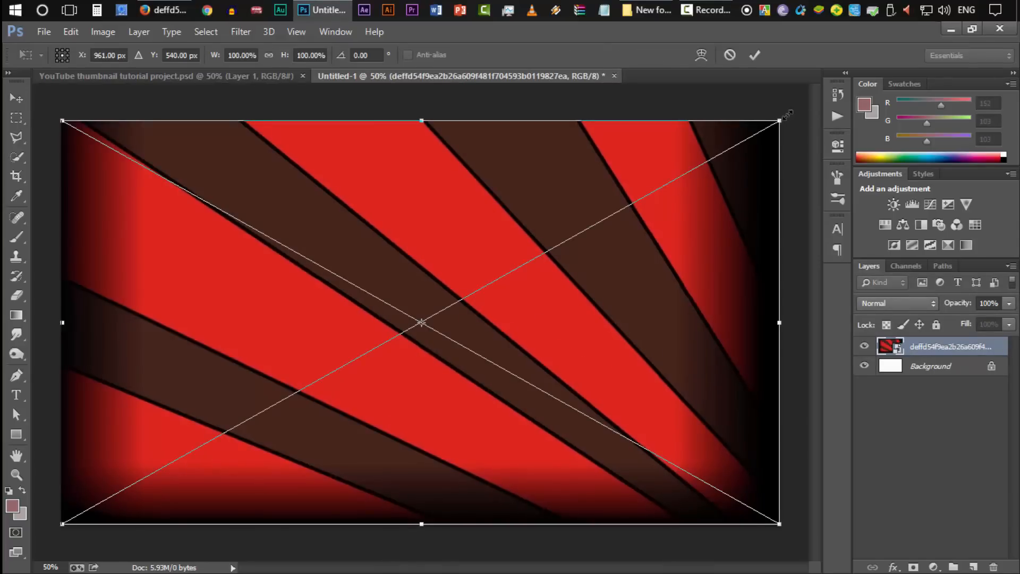
{"action": "key", "text": "Return"}
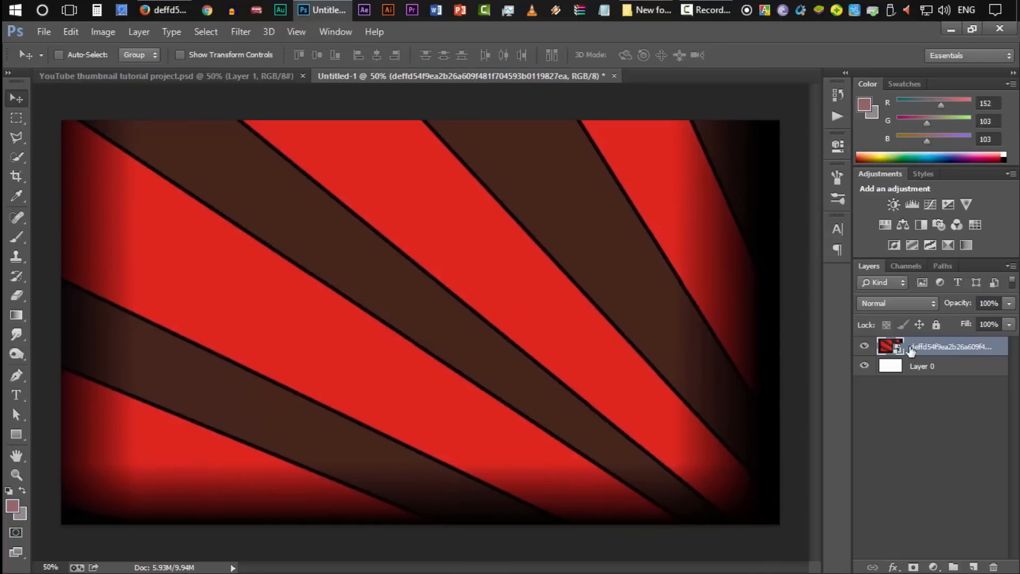
{"action": "left_click_drag", "start_coordinate": [954, 311], "coordinate": [931, 311]}
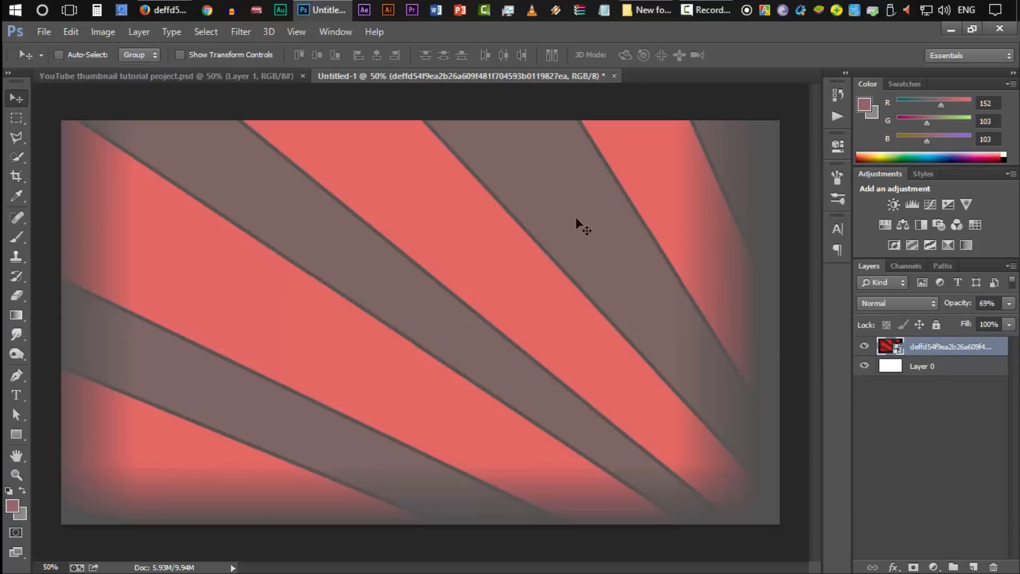
Step: Preview the photo vlcsnap-error829 in the New folder and open it in Photoshop as a separate document
{"action": "left_click", "coordinate": [653, 12]}
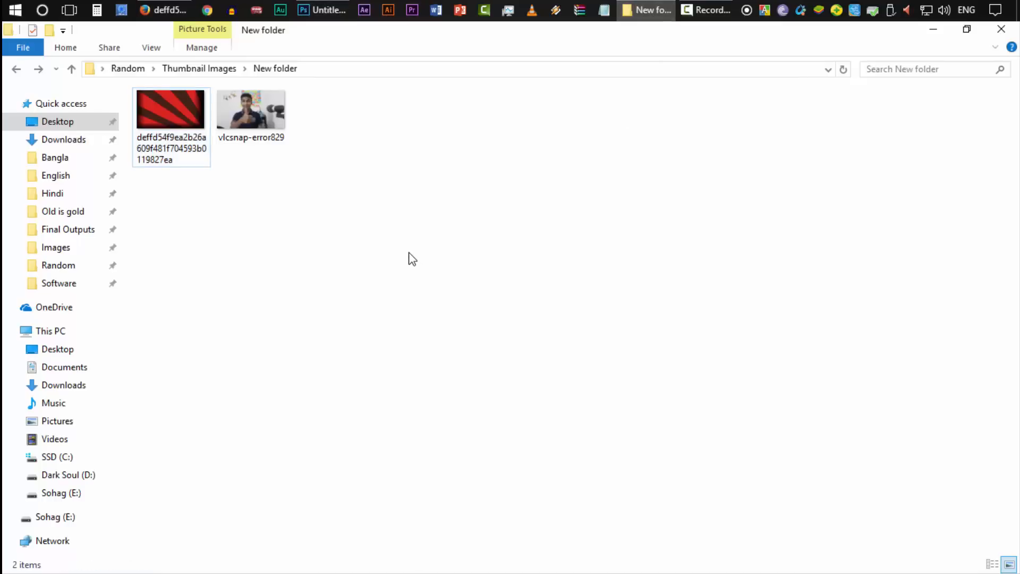
{"action": "double_click", "coordinate": [244, 103]}
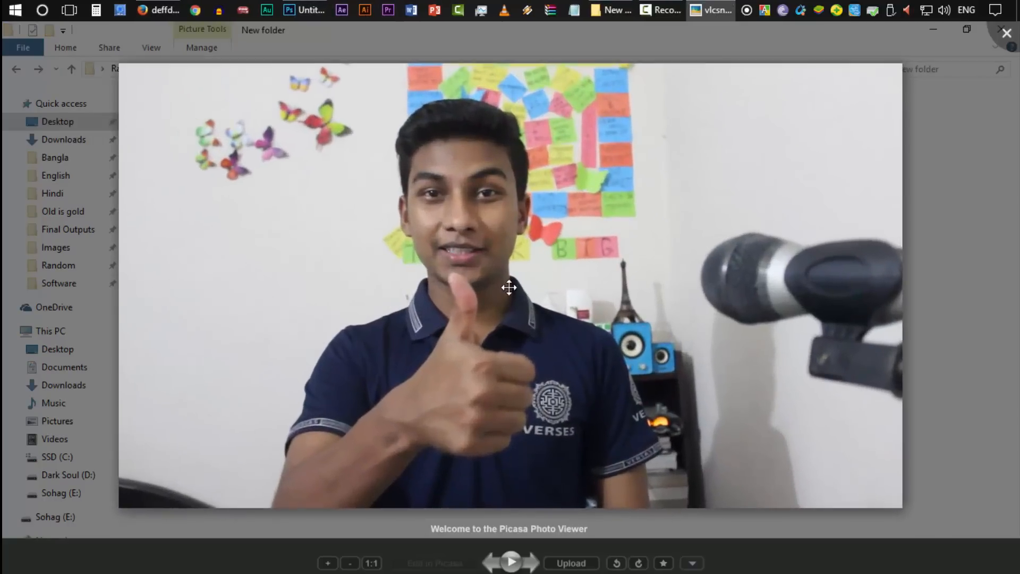
{"action": "left_click", "coordinate": [1005, 33]}
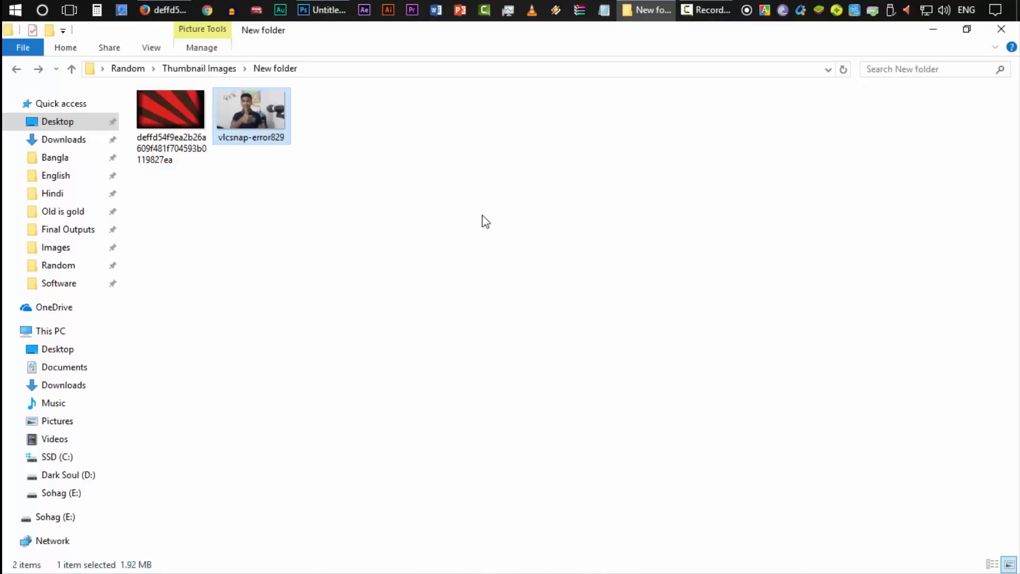
{"action": "left_click_drag", "start_coordinate": [263, 129], "coordinate": [652, 77]}
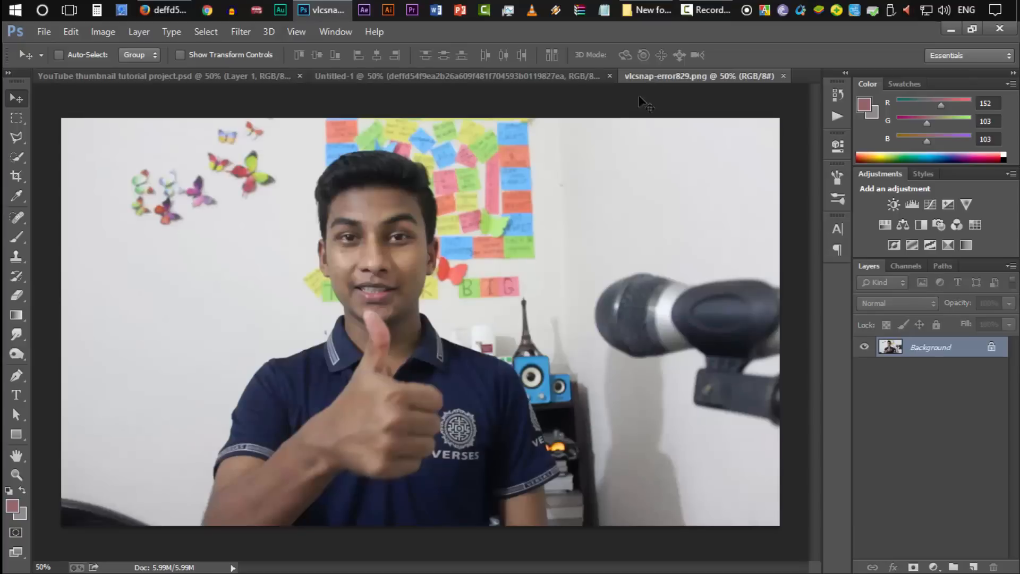
Step: Select the man in the photo with the Quick Selection tool, including his raised thumb and both arms, without the shelf behind him
{"action": "left_click", "coordinate": [16, 157]}
{"action": "mouse_move", "coordinate": [358, 177]}
{"action": "left_mouse_down"}
{"action": "mouse_move", "coordinate": [326, 472]}
{"action": "mouse_move", "coordinate": [279, 440]}
{"action": "left_mouse_up"}
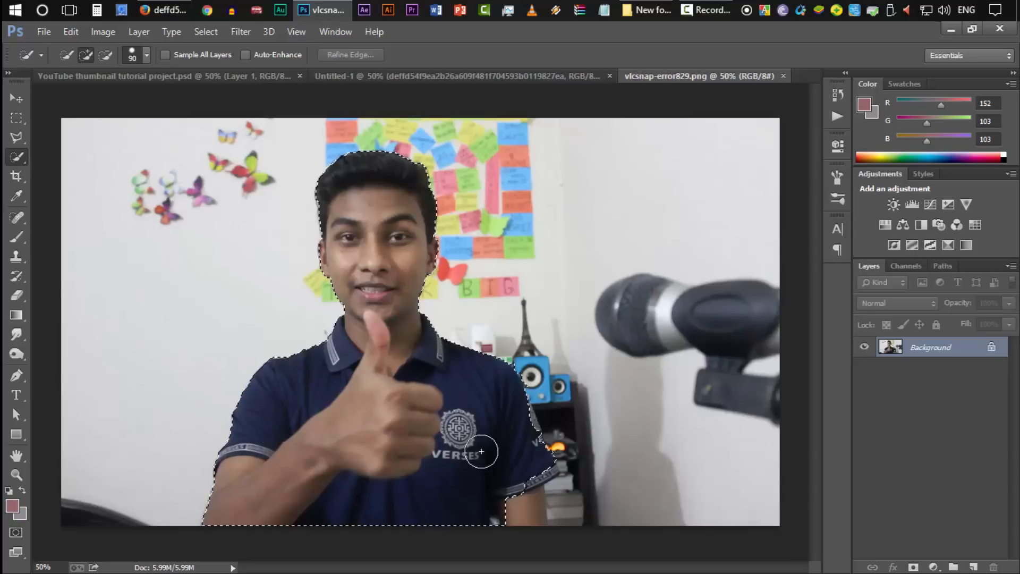
{"action": "left_click_drag", "start_coordinate": [503, 492], "coordinate": [580, 462]}
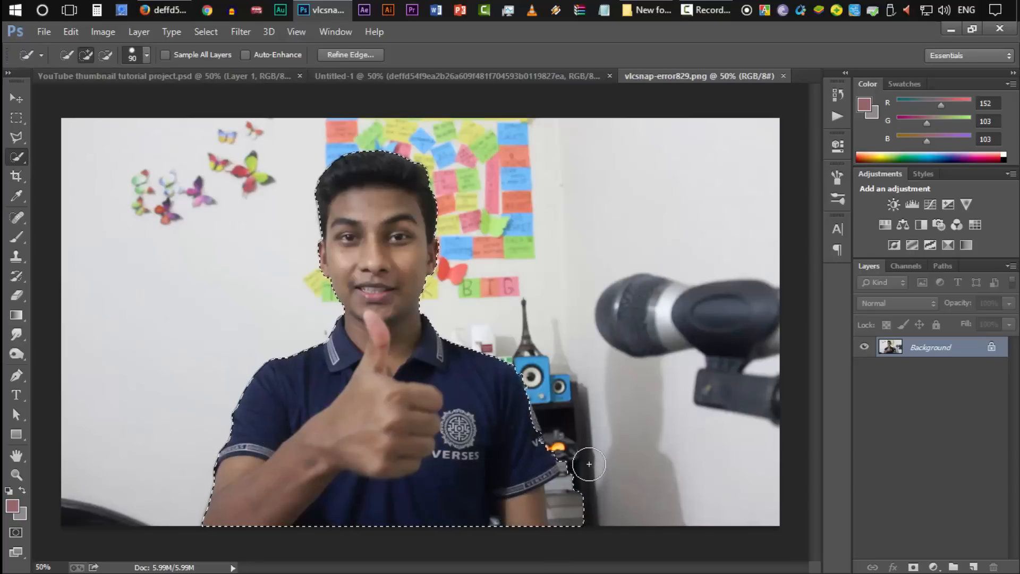
{"action": "mouse_move", "coordinate": [583, 499]}
{"action": "left_mouse_down"}
{"action": "mouse_move", "coordinate": [576, 519]}
{"action": "mouse_move", "coordinate": [582, 470]}
{"action": "mouse_move", "coordinate": [569, 442]}
{"action": "mouse_move", "coordinate": [524, 440]}
{"action": "left_mouse_up"}
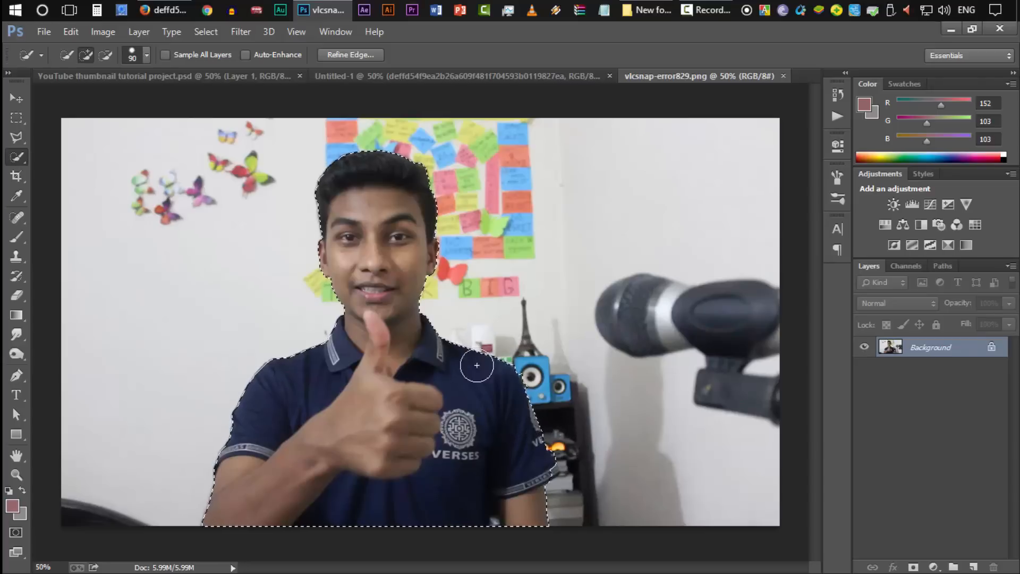
{"action": "left_click", "coordinate": [351, 54]}
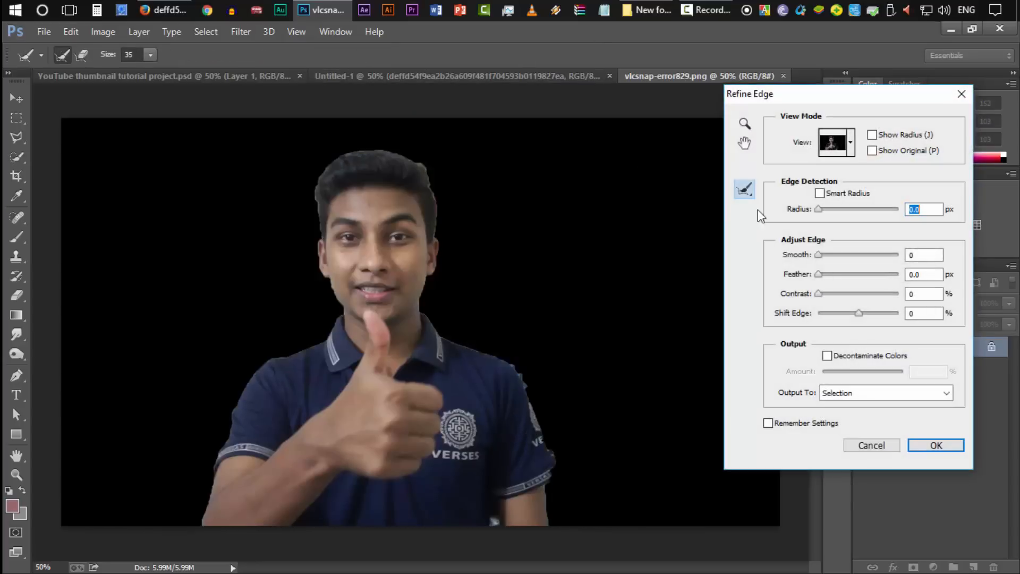
{"action": "left_click", "coordinate": [869, 446]}
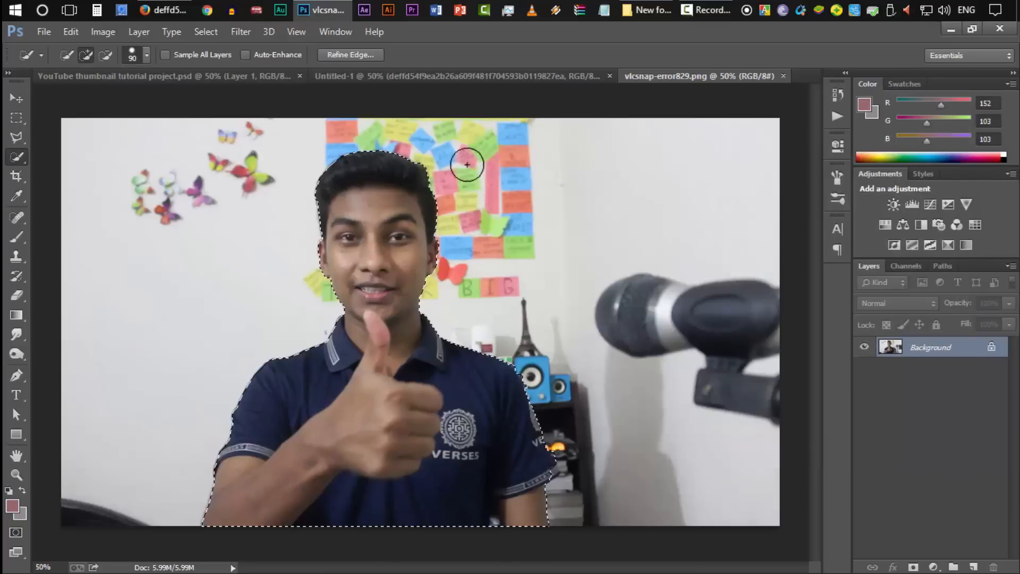
{"action": "key", "text": "alt"}
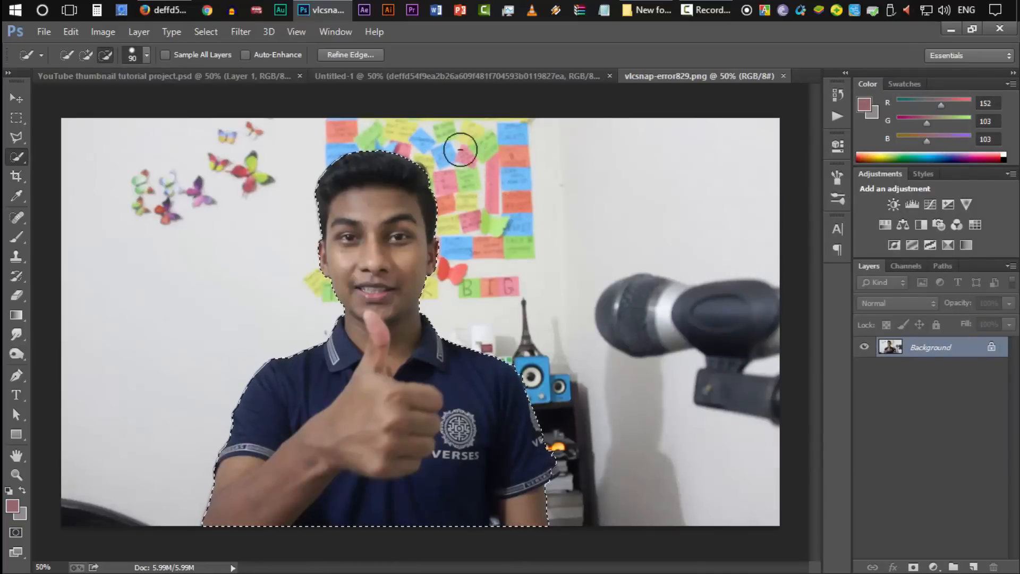
Step: Refine the selection's edge with Smart Radius and slight radius, smooth, feather and contrast increases, and output the cut-out to a new layer
{"action": "left_click", "coordinate": [364, 59]}
{"action": "left_click", "coordinate": [820, 192]}
{"action": "left_click_drag", "start_coordinate": [821, 208], "coordinate": [824, 209]}
{"action": "left_click", "coordinate": [828, 254]}
{"action": "left_click", "coordinate": [827, 274]}
{"action": "left_click", "coordinate": [831, 293]}
{"action": "left_click", "coordinate": [884, 392]}
{"action": "left_click", "coordinate": [871, 429]}
{"action": "left_click", "coordinate": [960, 447]}
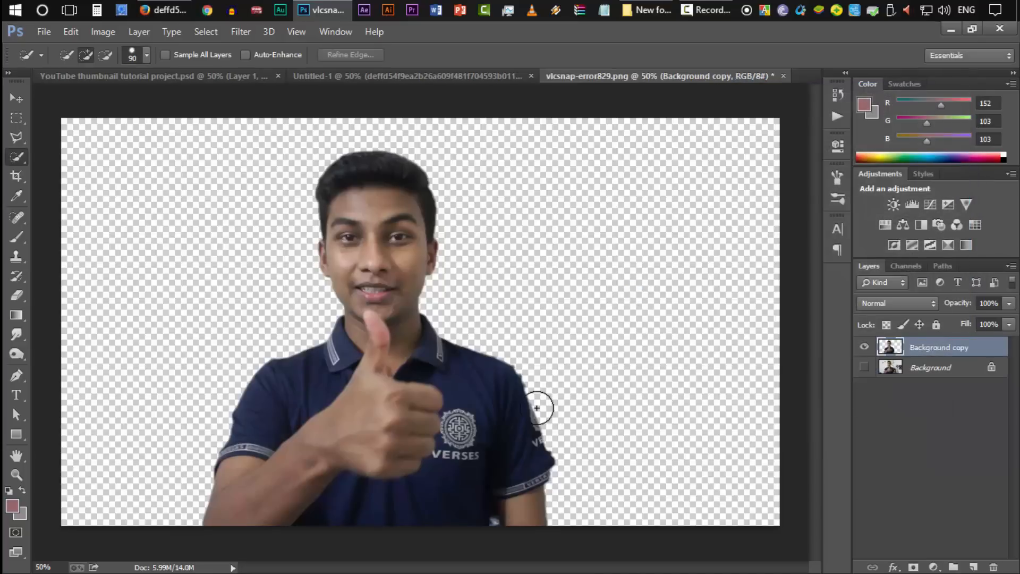
Step: Bring the cut-out man into Untitled-1, scale him to about 123% and position him against the canvas's right edge
{"action": "left_click", "coordinate": [17, 97]}
{"action": "left_click_drag", "start_coordinate": [416, 430], "coordinate": [609, 416]}
{"action": "key", "text": "ctrl+t"}
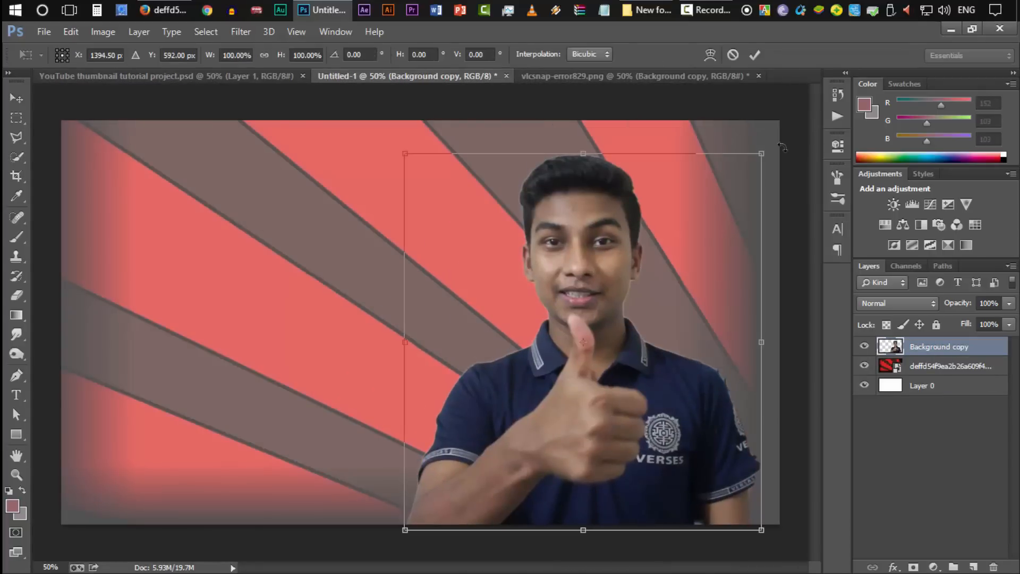
{"action": "left_click_drag", "start_coordinate": [762, 153], "coordinate": [803, 102]}
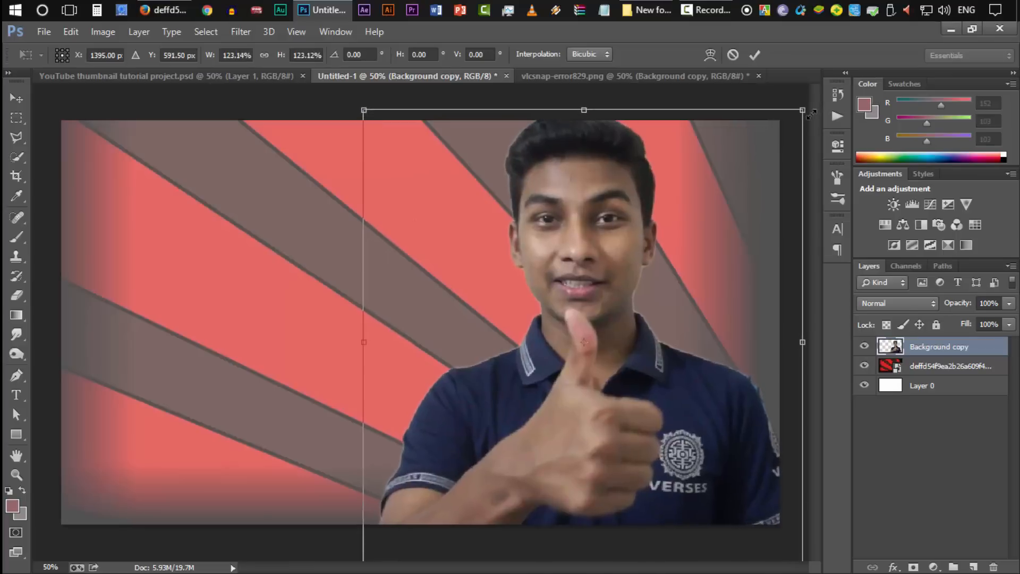
{"action": "left_click_drag", "start_coordinate": [615, 380], "coordinate": [674, 391]}
{"action": "key", "text": "Return"}
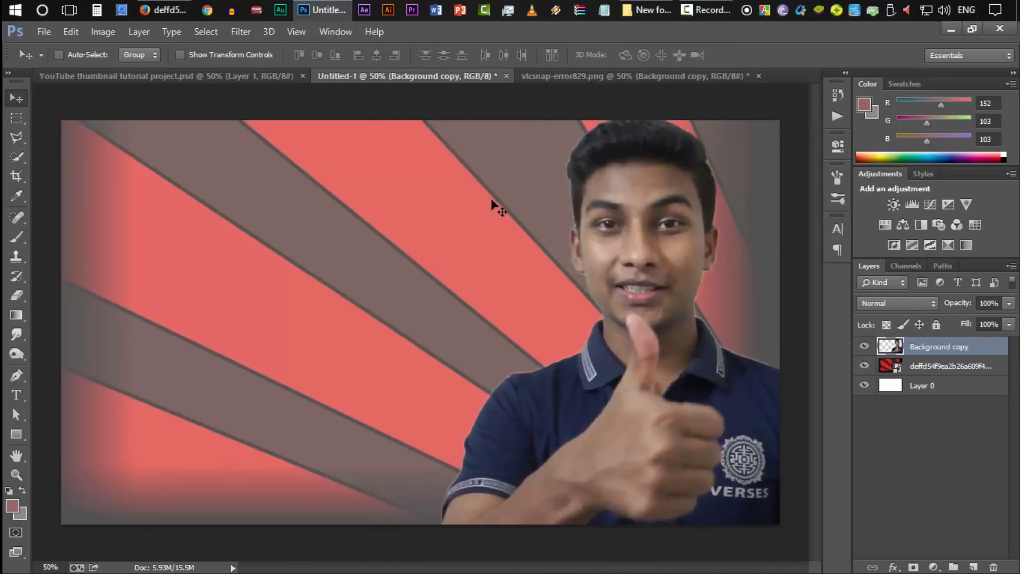
Step: Add an 18 px white outside Stroke to the cut-out man's layer and nudge him slightly downward
{"action": "double_click", "coordinate": [988, 355]}
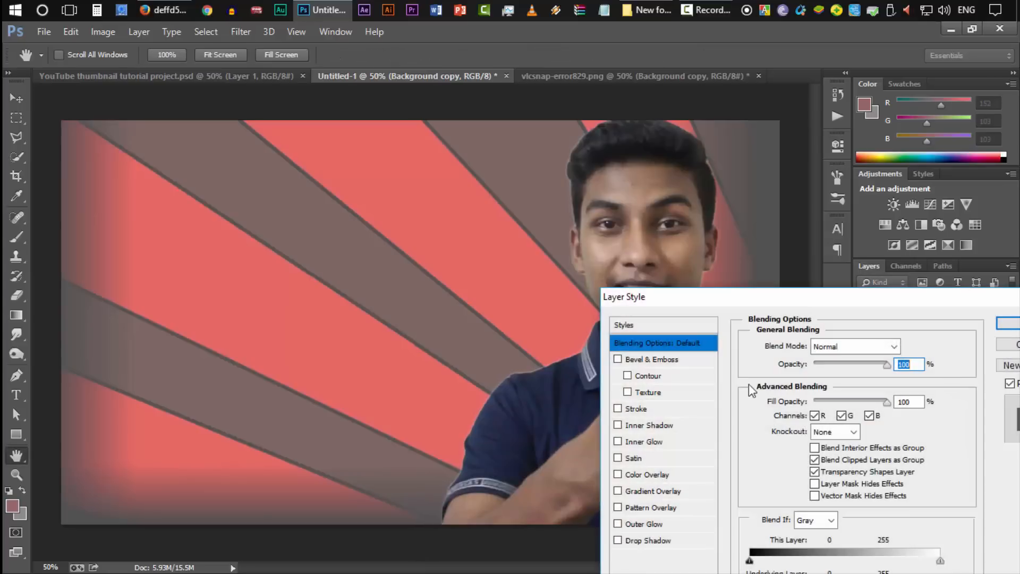
{"action": "left_click_drag", "start_coordinate": [724, 293], "coordinate": [733, 228]}
{"action": "left_click", "coordinate": [661, 342]}
{"action": "left_click_drag", "start_coordinate": [813, 277], "coordinate": [821, 281]}
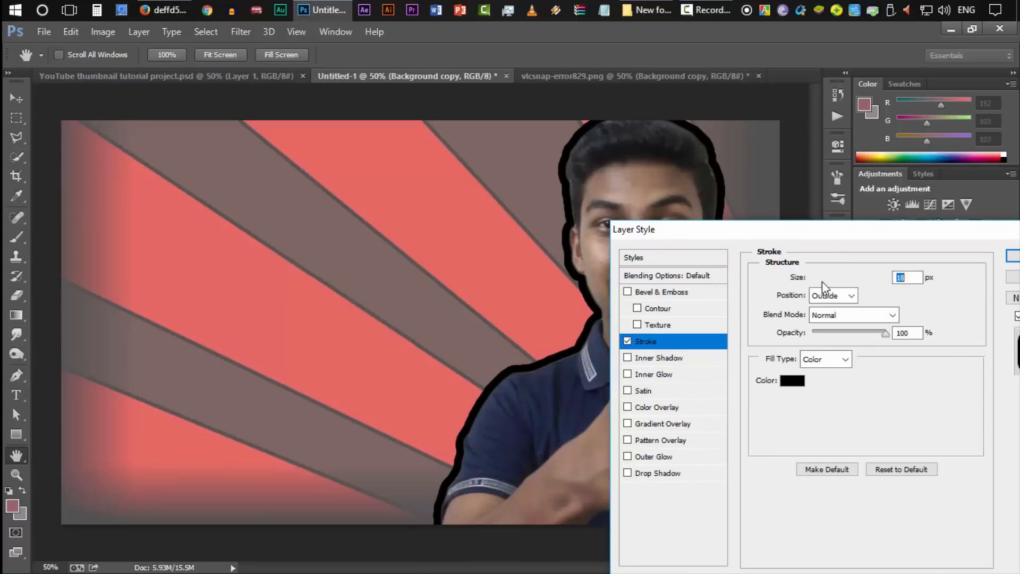
{"action": "left_click", "coordinate": [792, 380]}
{"action": "left_click_drag", "start_coordinate": [648, 304], "coordinate": [631, 305]}
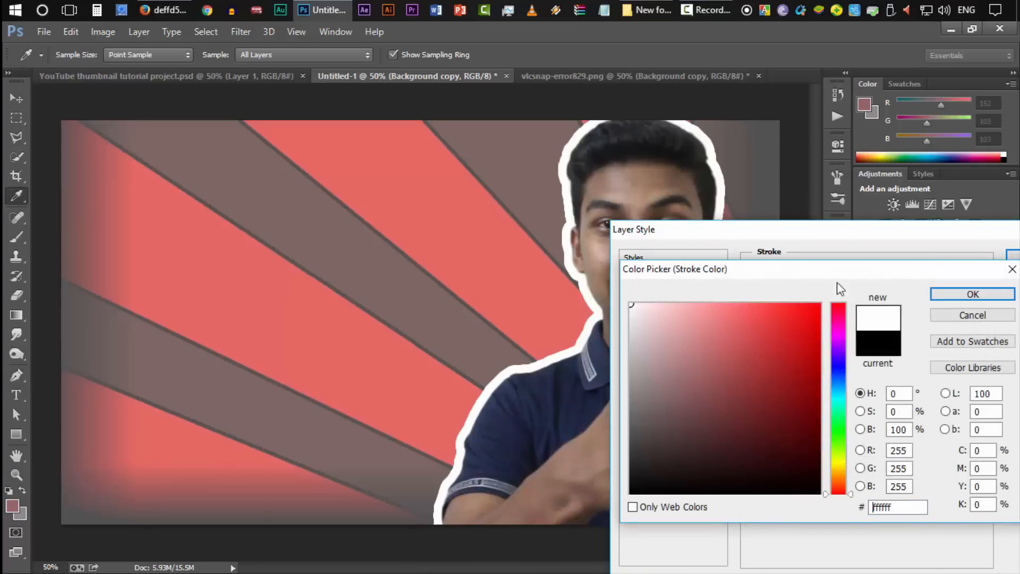
{"action": "left_click", "coordinate": [937, 294]}
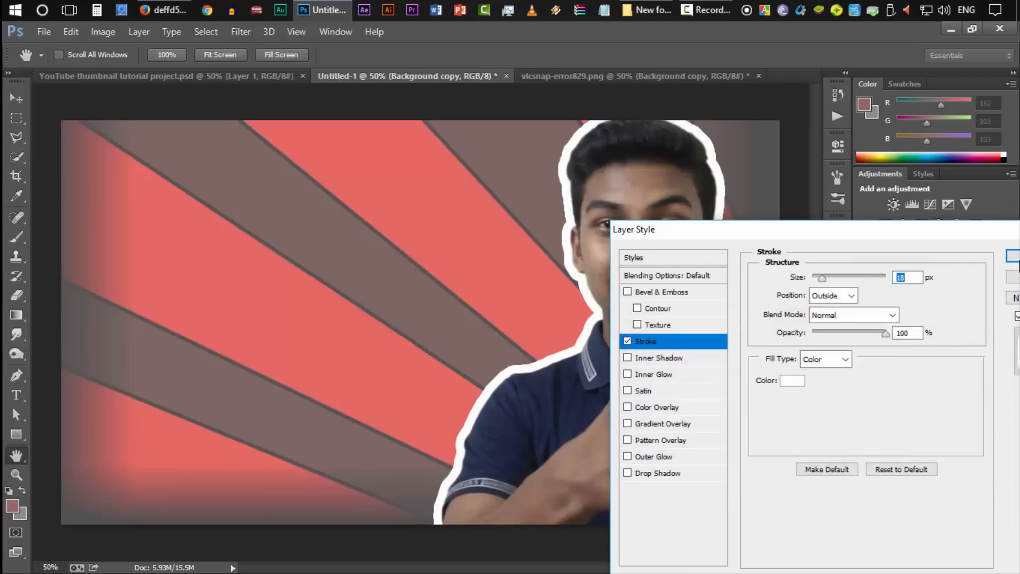
{"action": "key", "text": "Return"}
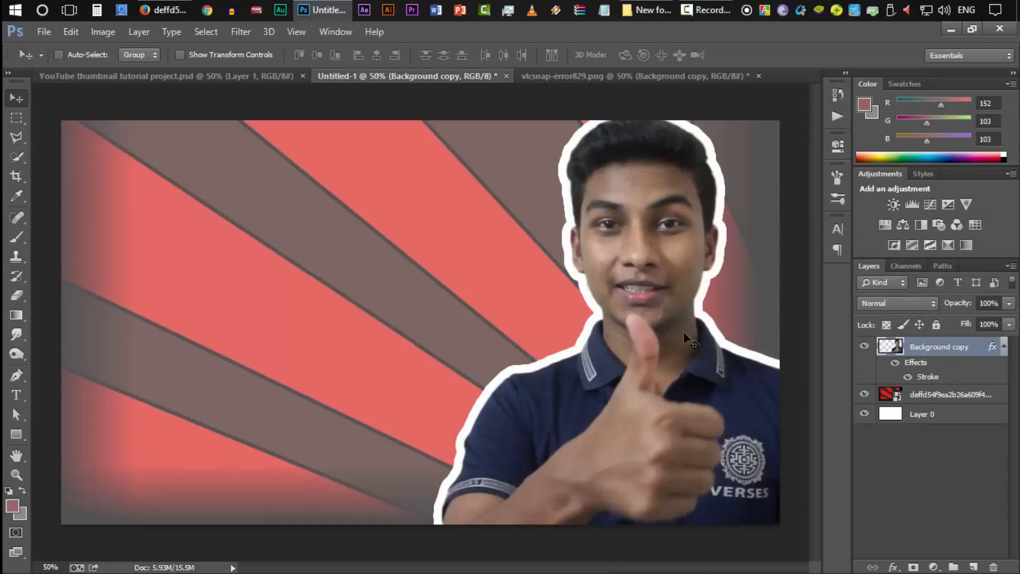
{"action": "left_click_drag", "start_coordinate": [683, 332], "coordinate": [681, 340]}
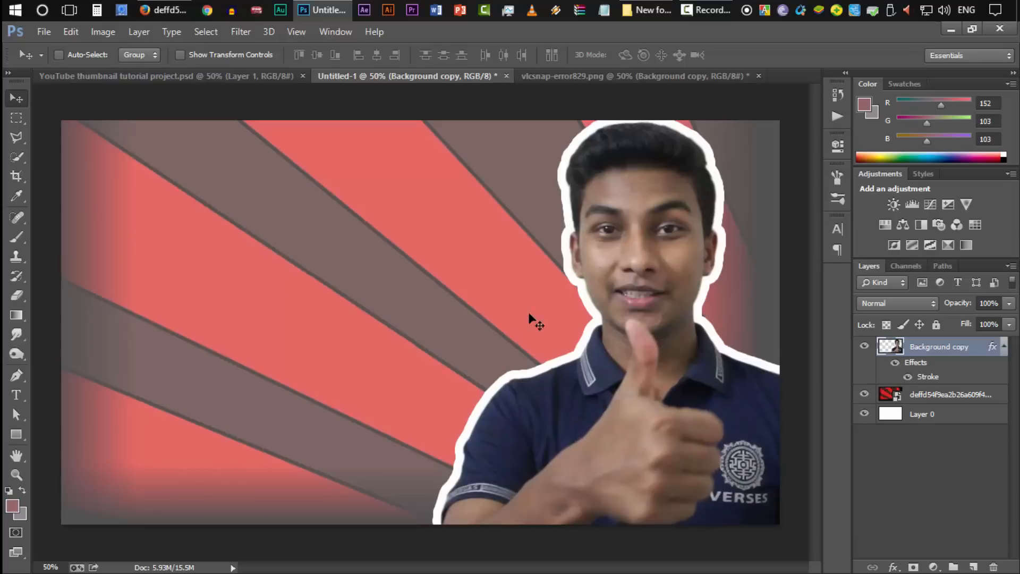
Step: Add the centred two-line title "YouTube Thumbnail" over the striped background in 247 pt Kiro Regular
{"action": "left_click", "coordinate": [16, 394]}
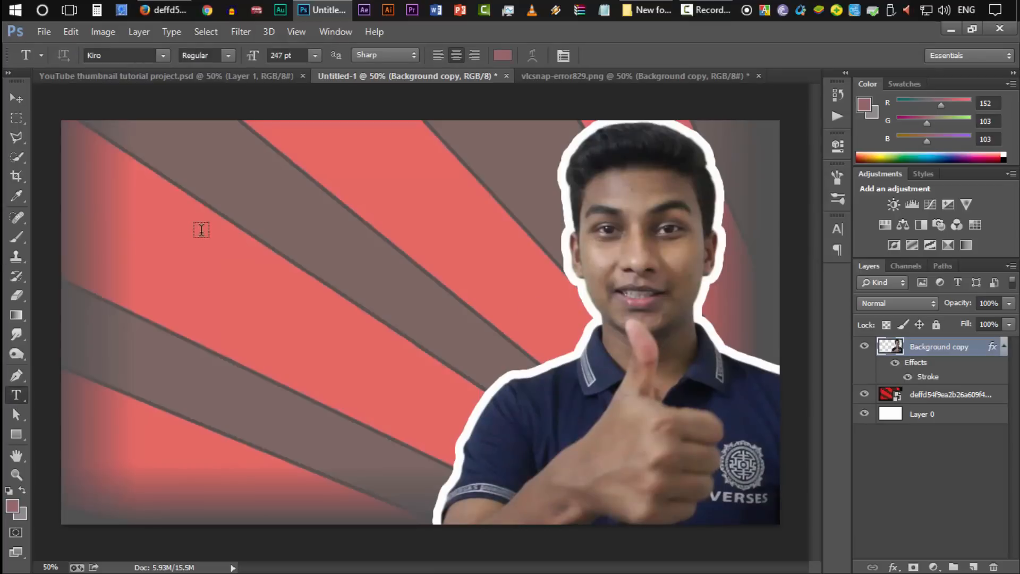
{"action": "left_click", "coordinate": [177, 219]}
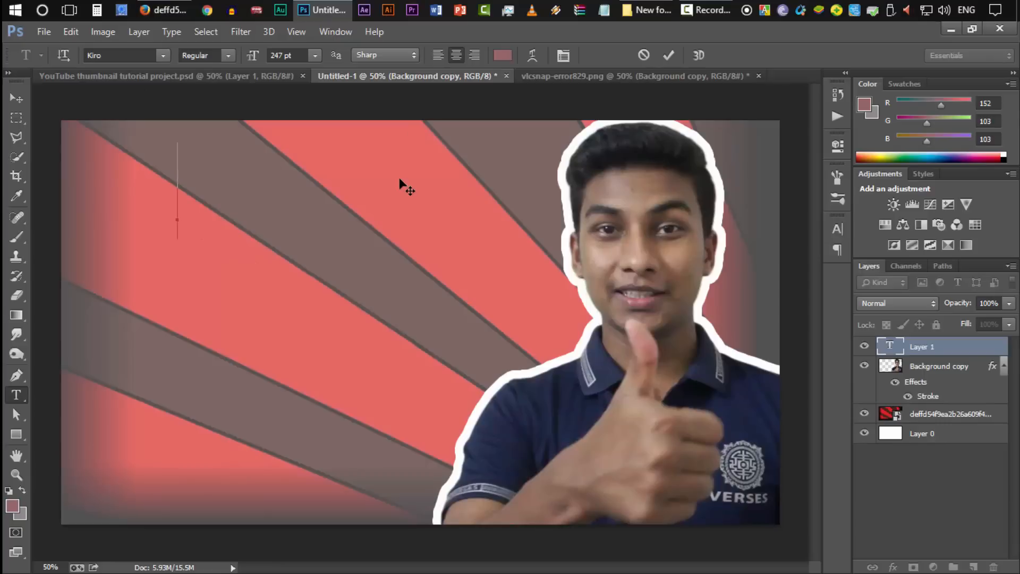
{"action": "type", "text": "YouTub"}
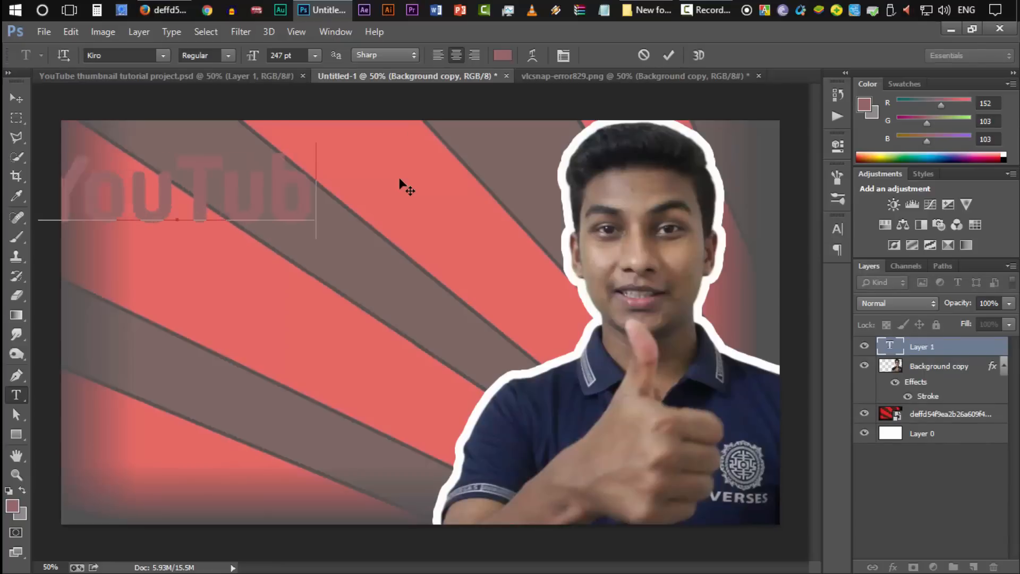
{"action": "type", "text": "eThum"}
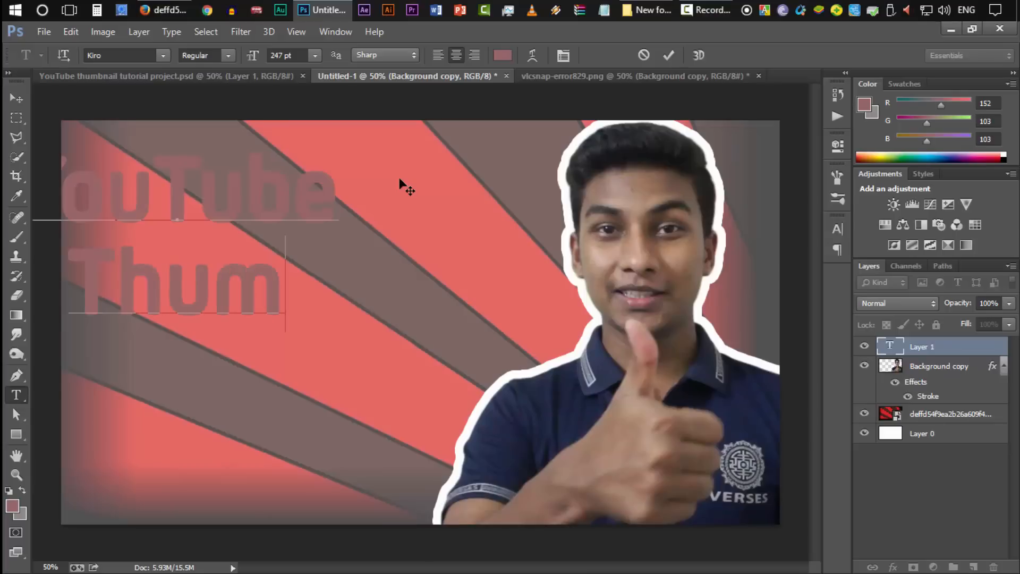
{"action": "type", "text": "bnail"}
Step: Colour the whole title text white (#ffffff)
{"action": "key", "text": "ctrl+a"}
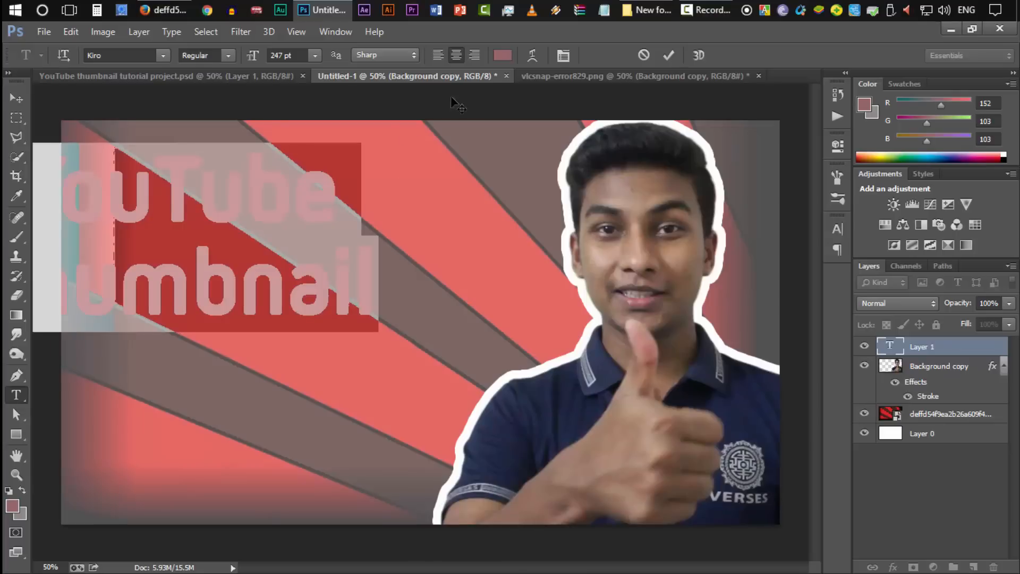
{"action": "left_click", "coordinate": [501, 54]}
{"action": "left_click", "coordinate": [631, 304]}
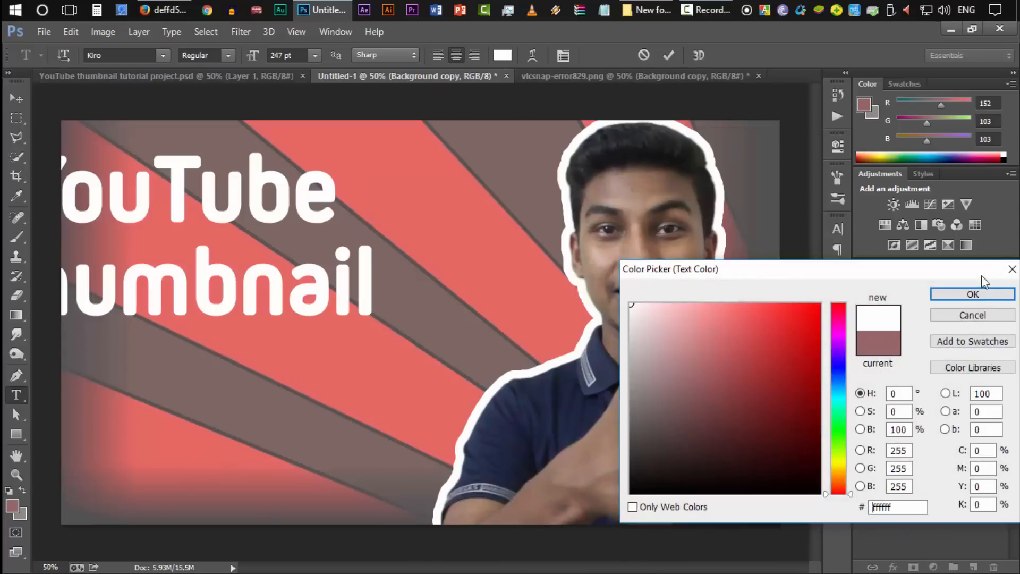
{"action": "left_click", "coordinate": [972, 294]}
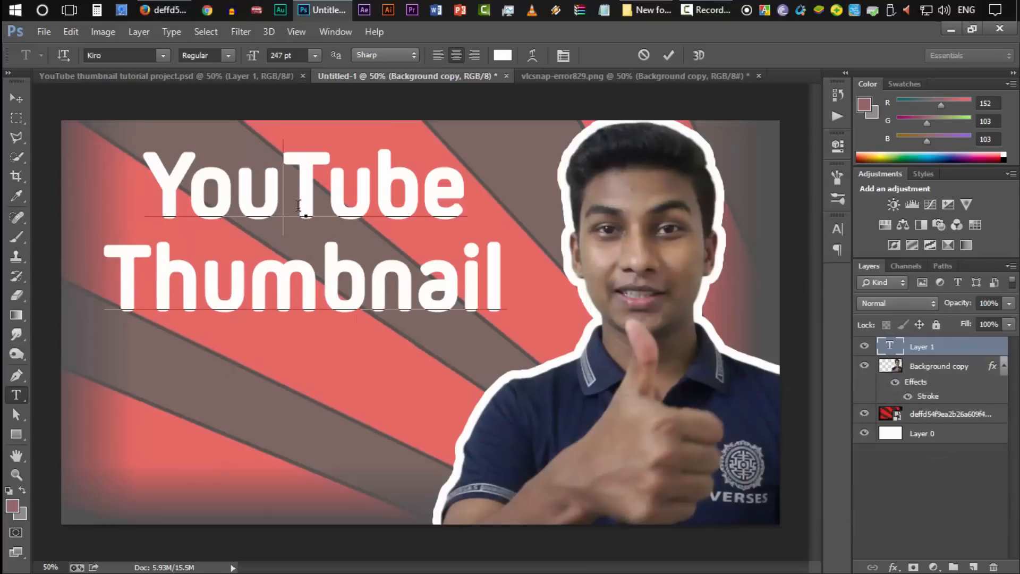
Step: Recolour only the word "YouTube" in the title bright red
{"action": "double_click", "coordinate": [299, 205]}
{"action": "left_click", "coordinate": [495, 55]}
{"action": "left_click_drag", "start_coordinate": [747, 379], "coordinate": [819, 302]}
{"action": "left_click", "coordinate": [972, 294]}
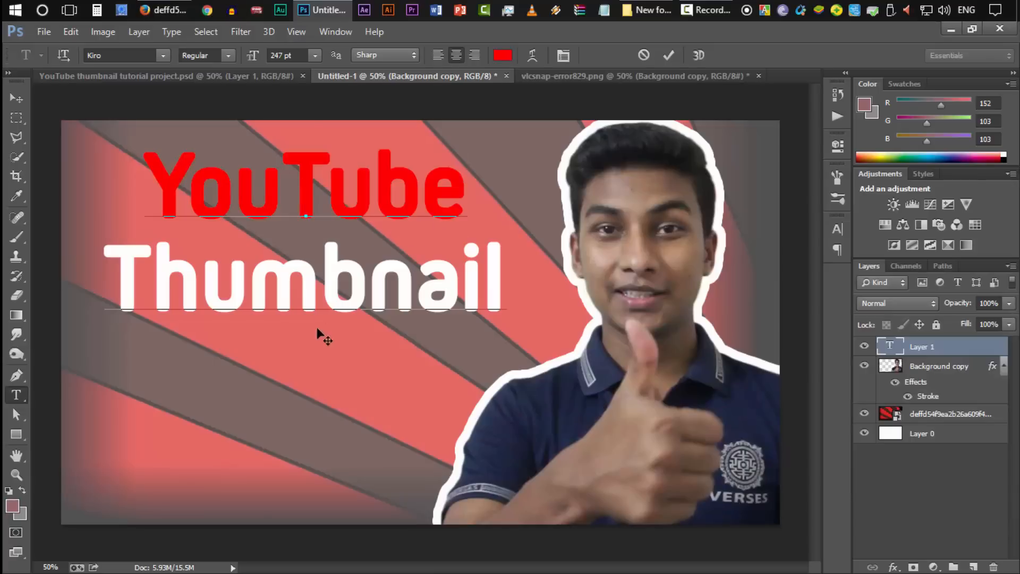
Step: Commit the title text and position it in the open background area beside the man
{"action": "left_click", "coordinate": [12, 98]}
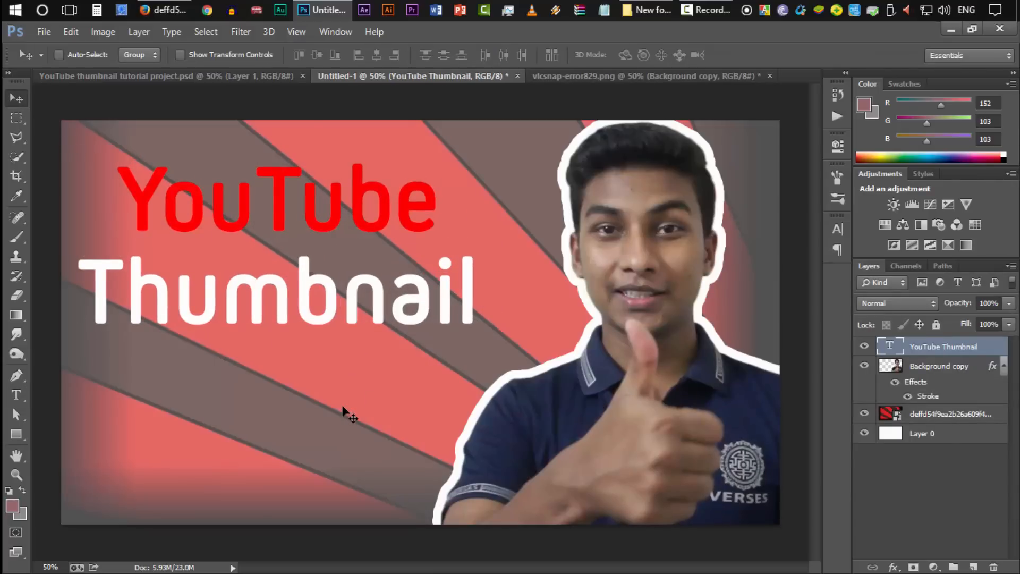
{"action": "left_click_drag", "start_coordinate": [358, 393], "coordinate": [355, 396]}
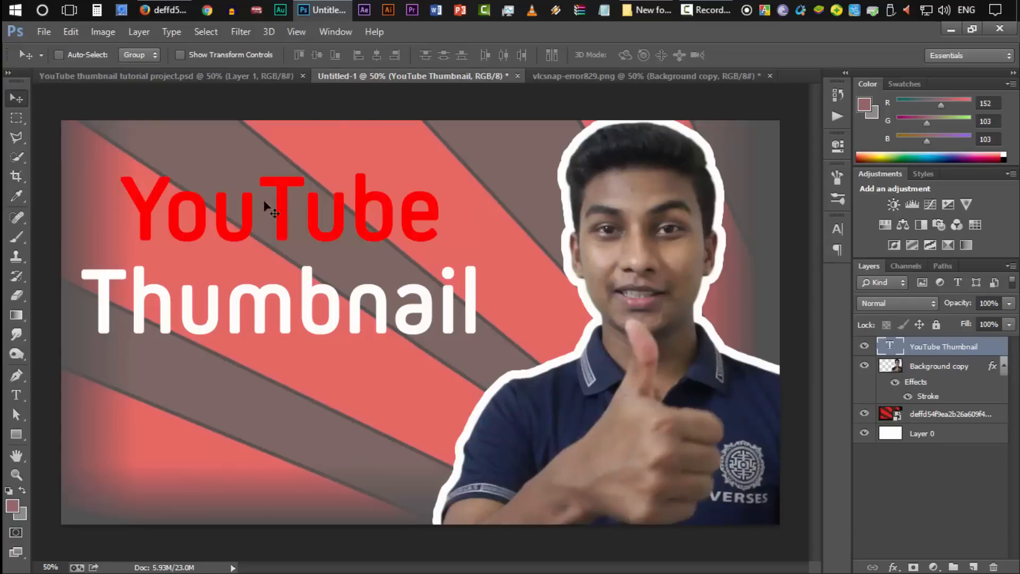
{"action": "key", "text": "shift+Right"}
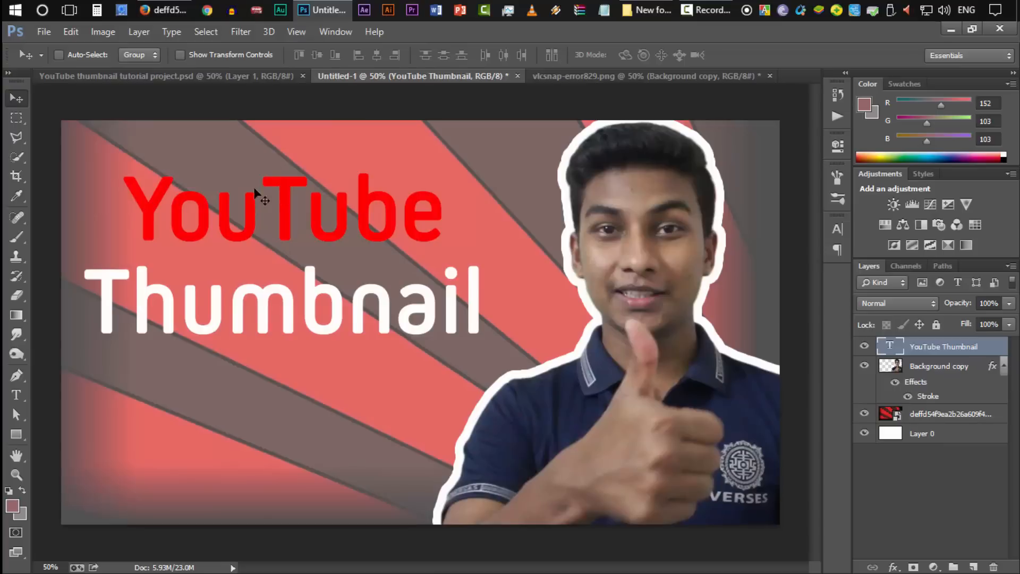
Step: Draw a rectangle of about 964 × 278 px over the word "YouTube" and place its layer beneath the title text
{"action": "left_click", "coordinate": [16, 434]}
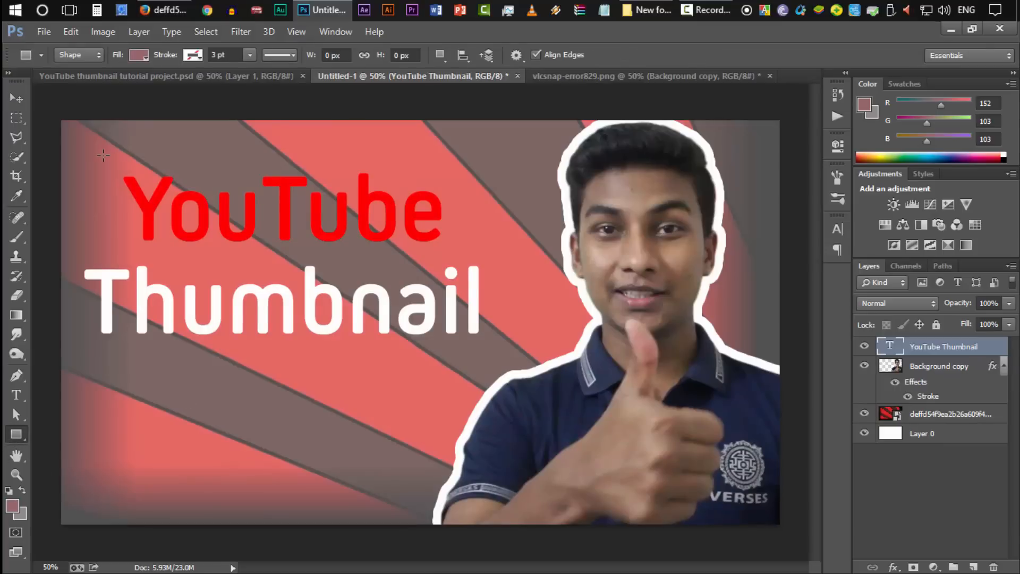
{"action": "left_click_drag", "start_coordinate": [100, 154], "coordinate": [466, 263]}
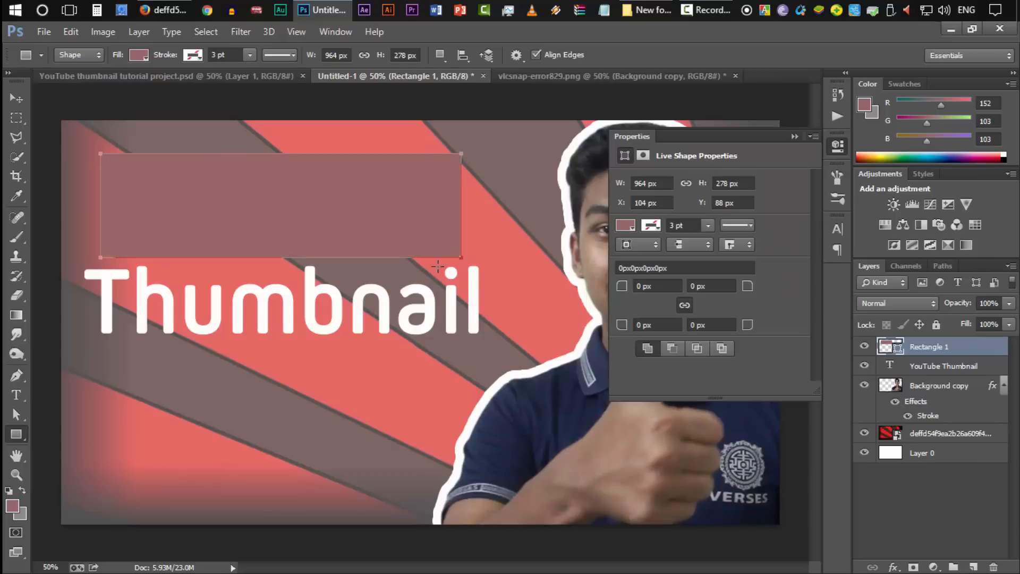
{"action": "left_click", "coordinate": [833, 145]}
{"action": "left_click_drag", "start_coordinate": [945, 348], "coordinate": [945, 372]}
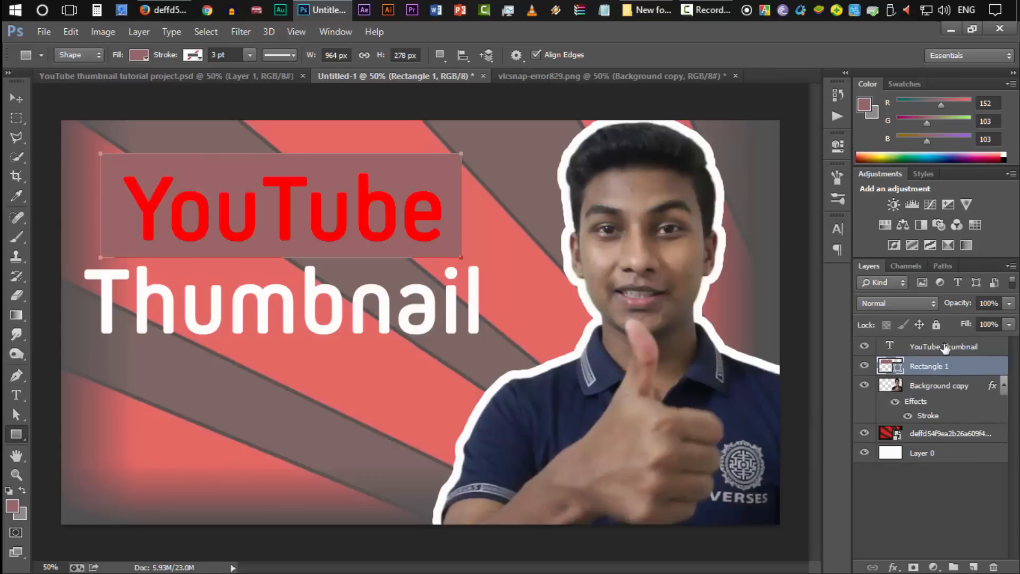
Step: Give the rectangle behind "YouTube" a light pinkish-grey Color Overlay (#dccece)
{"action": "double_click", "coordinate": [979, 376]}
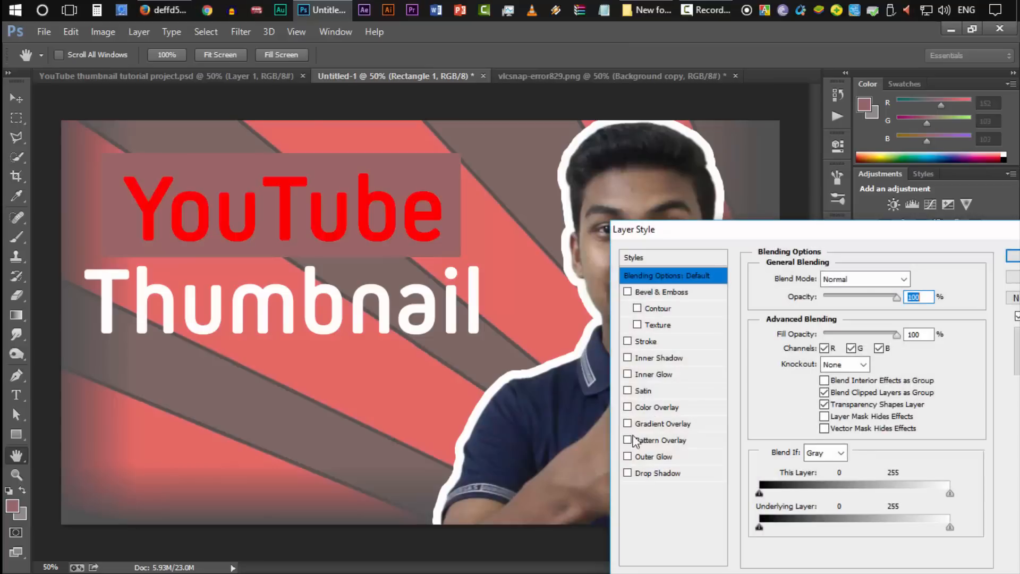
{"action": "left_click", "coordinate": [657, 407]}
{"action": "left_click", "coordinate": [912, 279]}
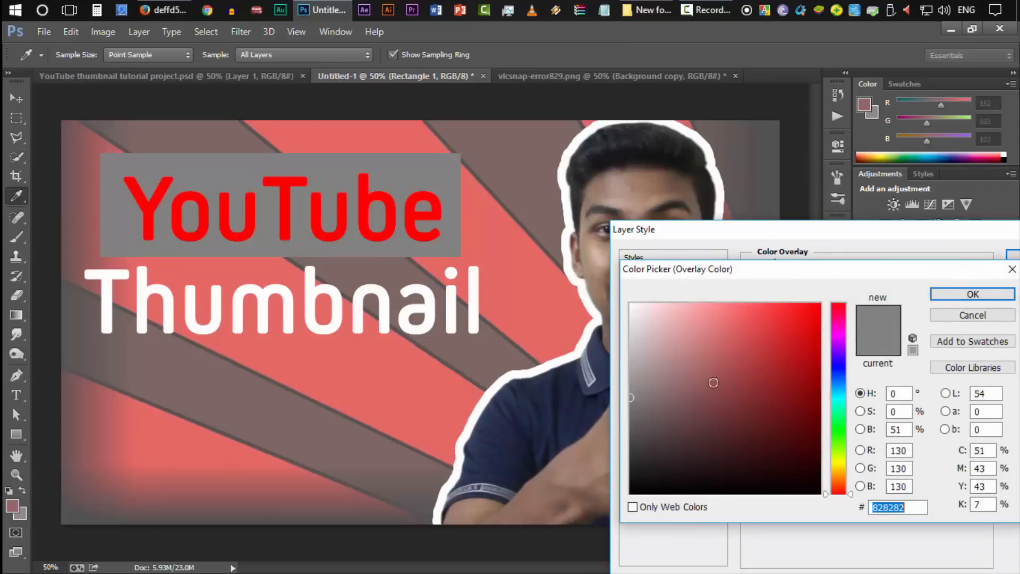
{"action": "mouse_move", "coordinate": [647, 342]}
{"action": "left_mouse_down"}
{"action": "mouse_move", "coordinate": [657, 341]}
{"action": "mouse_move", "coordinate": [644, 355]}
{"action": "mouse_move", "coordinate": [634, 305]}
{"action": "mouse_move", "coordinate": [641, 329]}
{"action": "left_mouse_up"}
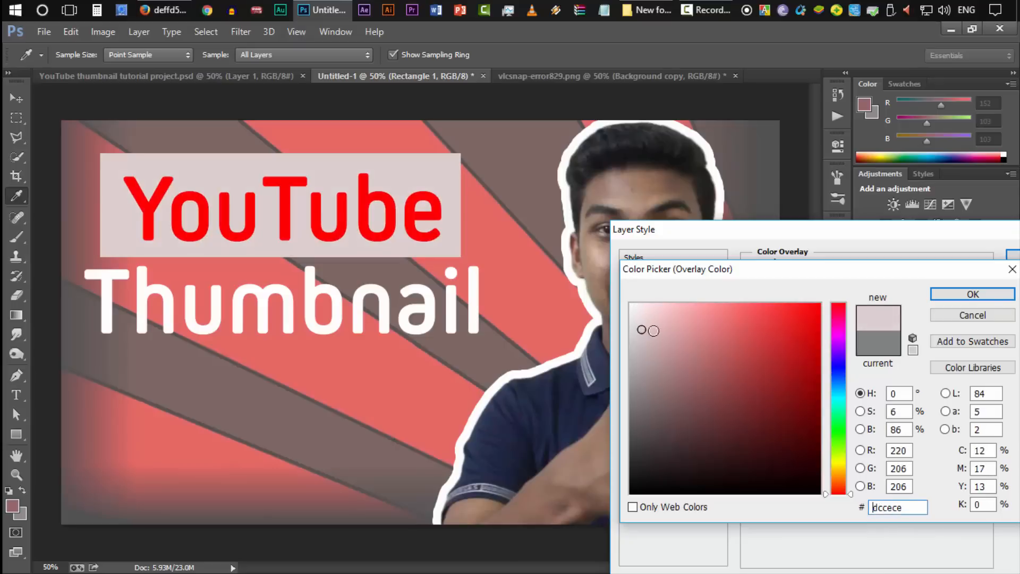
{"action": "left_click", "coordinate": [995, 295]}
{"action": "key", "text": "Return"}
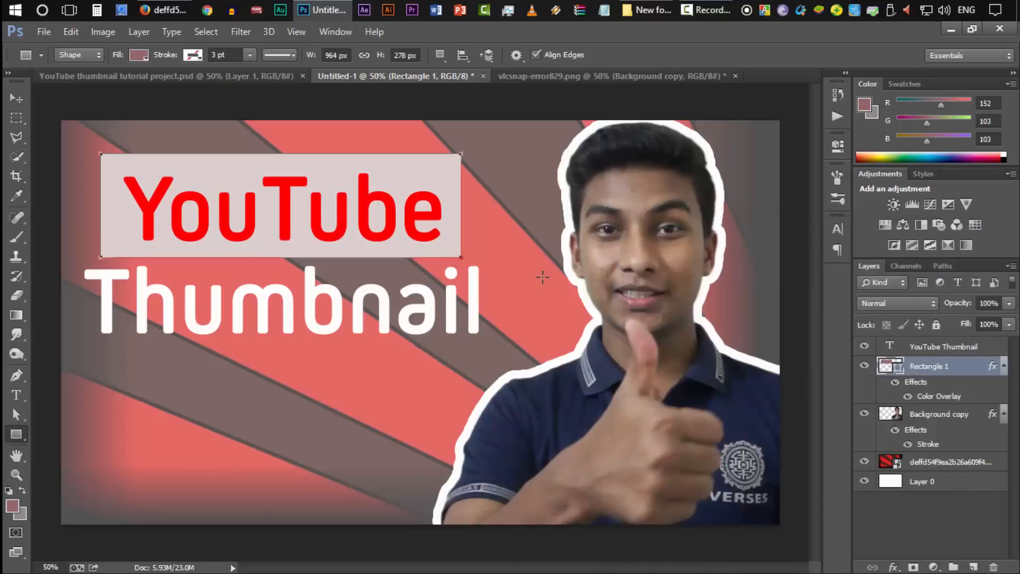
Step: Shrink the rectangle behind "YouTube" to about 944 × 233 px around the word and set its layer opacity to 80%
{"action": "key", "text": "ctrl+t"}
{"action": "left_click_drag", "start_coordinate": [280, 154], "coordinate": [280, 167]}
{"action": "left_click_drag", "start_coordinate": [99, 214], "coordinate": [108, 213]}
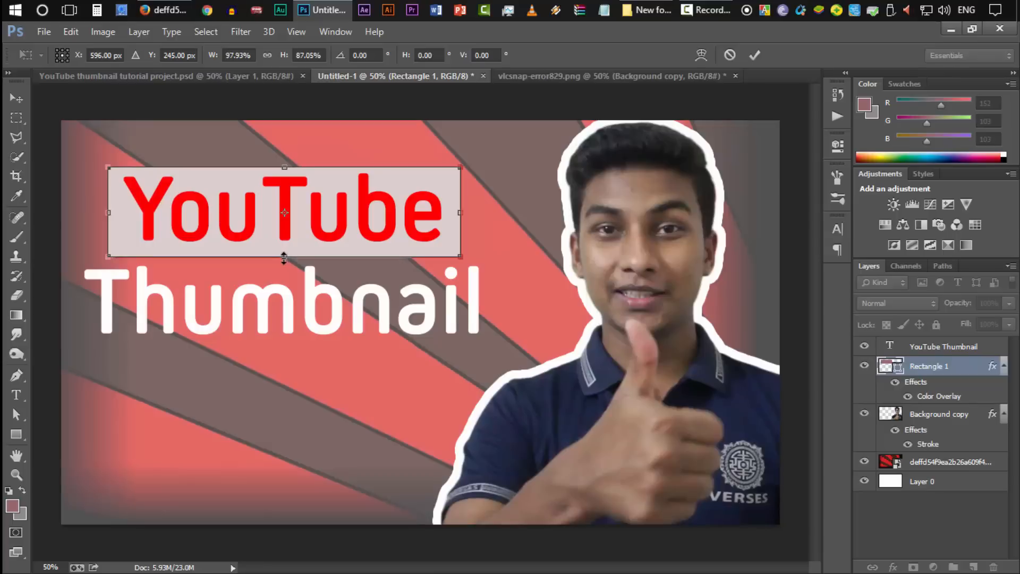
{"action": "left_click_drag", "start_coordinate": [284, 255], "coordinate": [283, 252]}
{"action": "key", "text": "Return"}
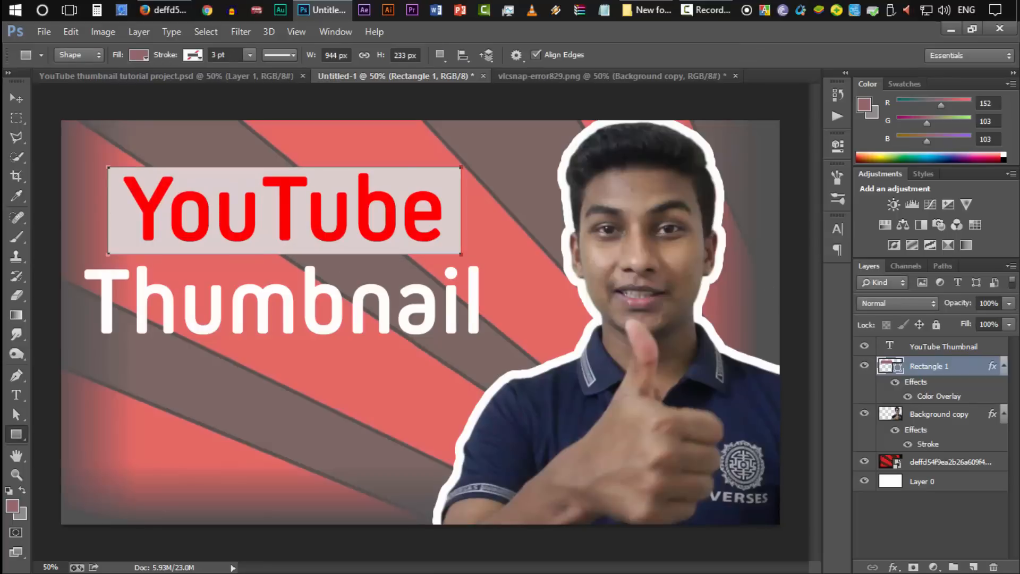
{"action": "left_click_drag", "start_coordinate": [954, 303], "coordinate": [943, 305]}
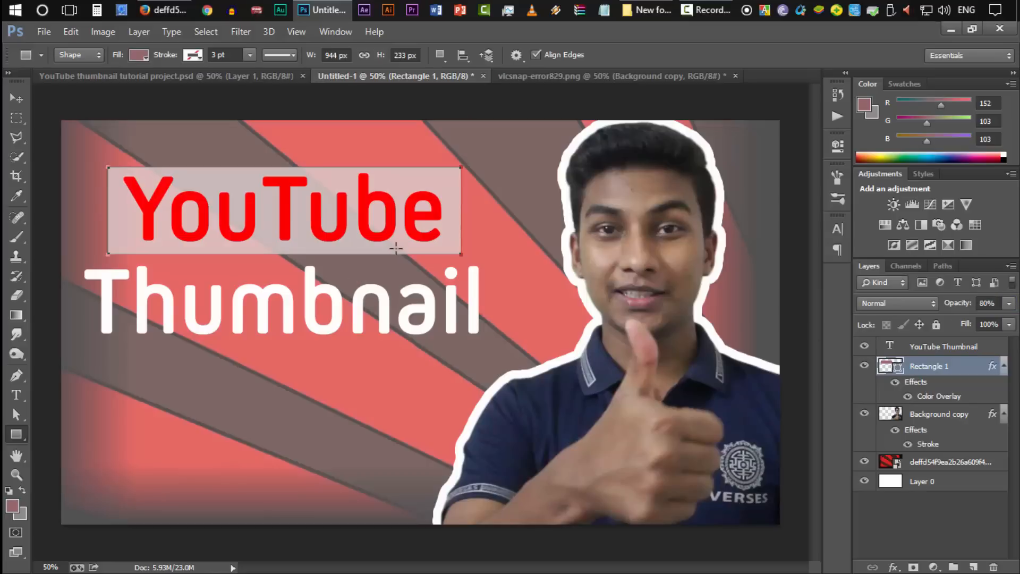
{"action": "left_click", "coordinate": [17, 103]}
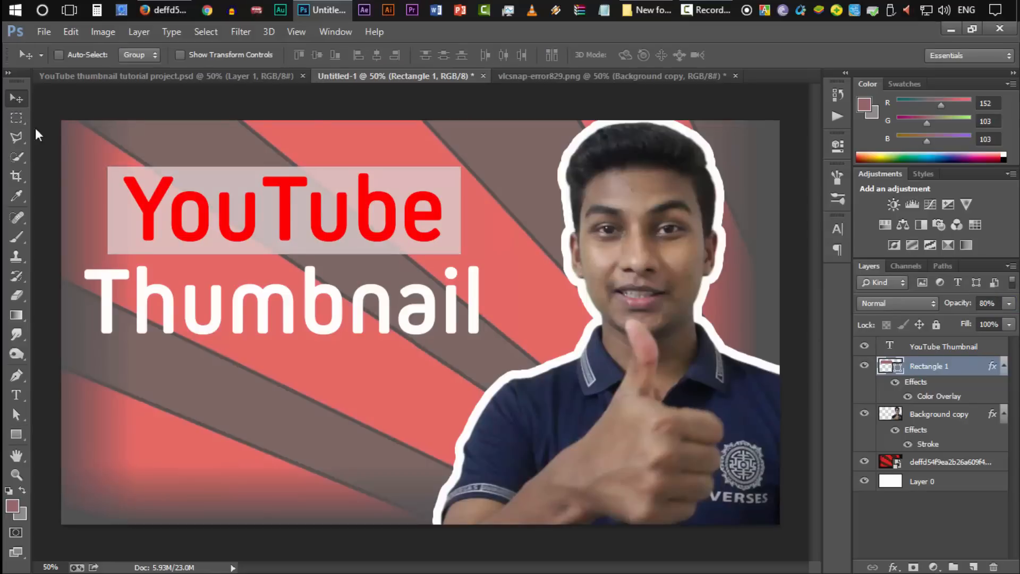
Step: Draw a second rectangle of about 1118 × 228 px behind the word "Thumbnail" and nudge it to X 44 px, Y 378 px
{"action": "left_click", "coordinate": [16, 434]}
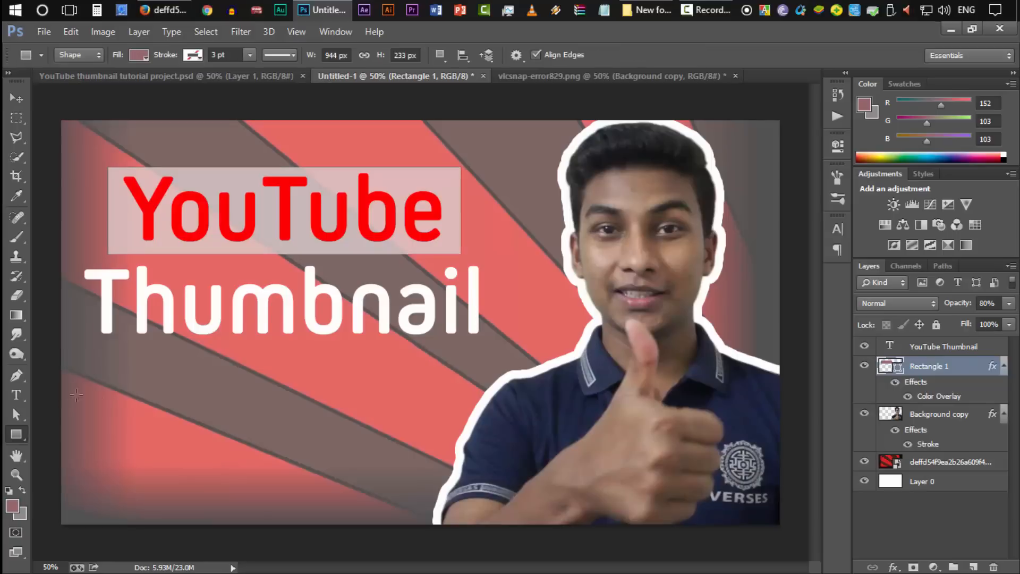
{"action": "mouse_move", "coordinate": [78, 263]}
{"action": "left_mouse_down"}
{"action": "mouse_move", "coordinate": [327, 325]}
{"action": "mouse_move", "coordinate": [497, 349]}
{"action": "left_mouse_up"}
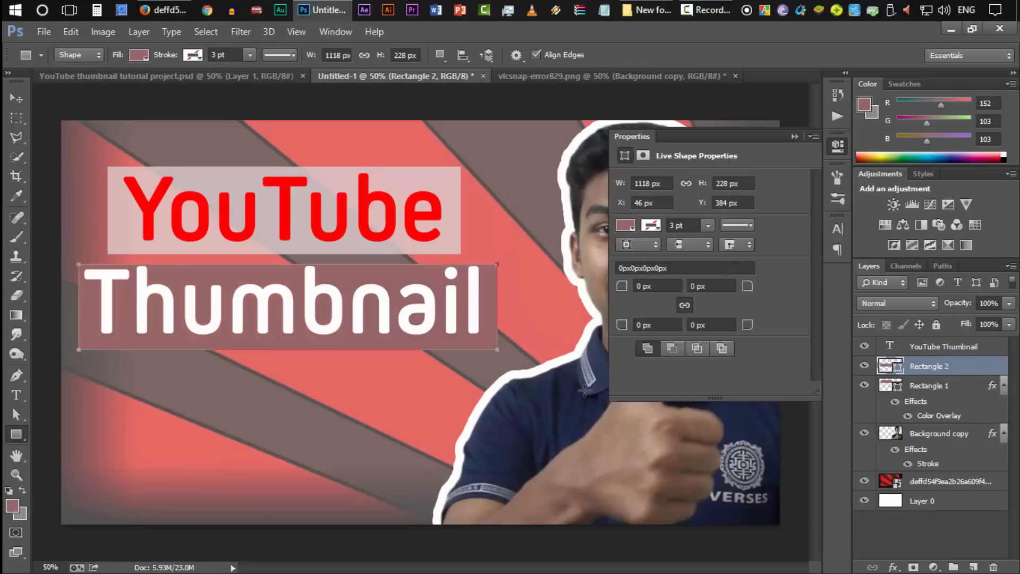
{"action": "left_click", "coordinate": [16, 98]}
{"action": "key", "text": "Up"}
{"action": "key", "text": "Up"}
{"action": "key", "text": "Up"}
{"action": "key", "text": "Up"}
{"action": "key", "text": "Left"}
{"action": "key", "text": "Left"}
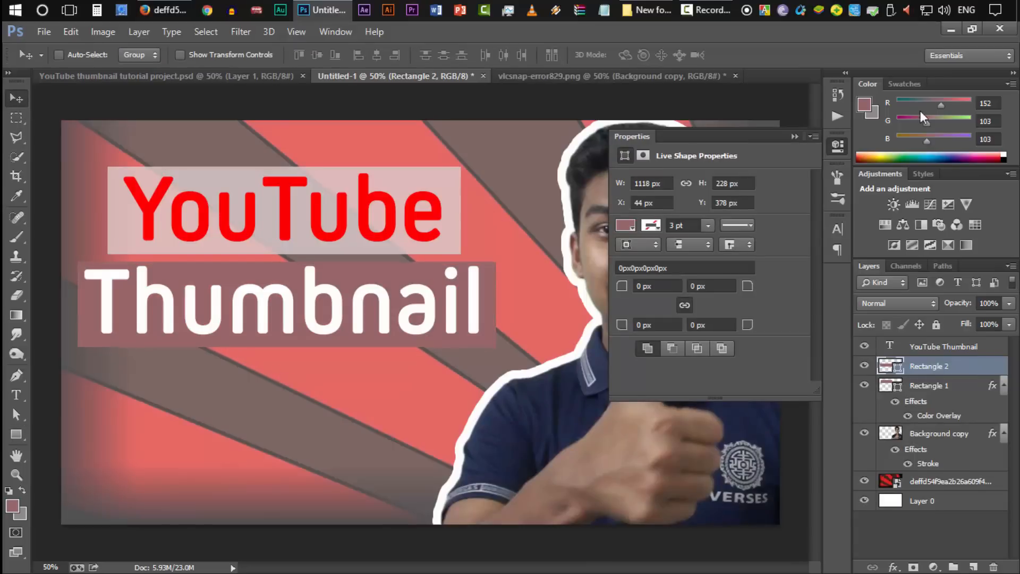
{"action": "left_click", "coordinate": [844, 150]}
Step: Apply a near-black Color Overlay (#121111) to the rectangle behind "Thumbnail" and set its layer opacity to 73%
{"action": "double_click", "coordinate": [995, 364]}
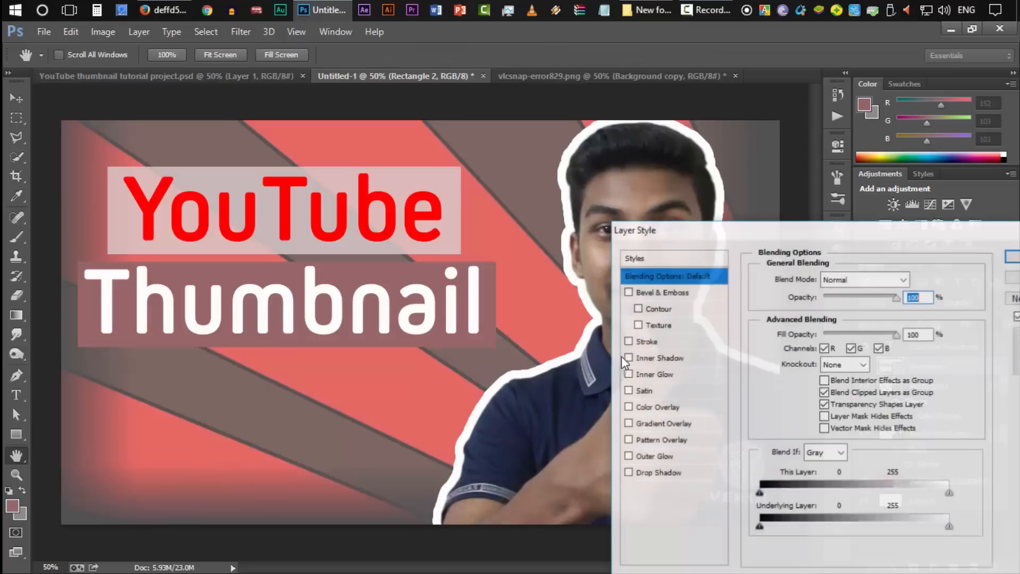
{"action": "left_click", "coordinate": [656, 407]}
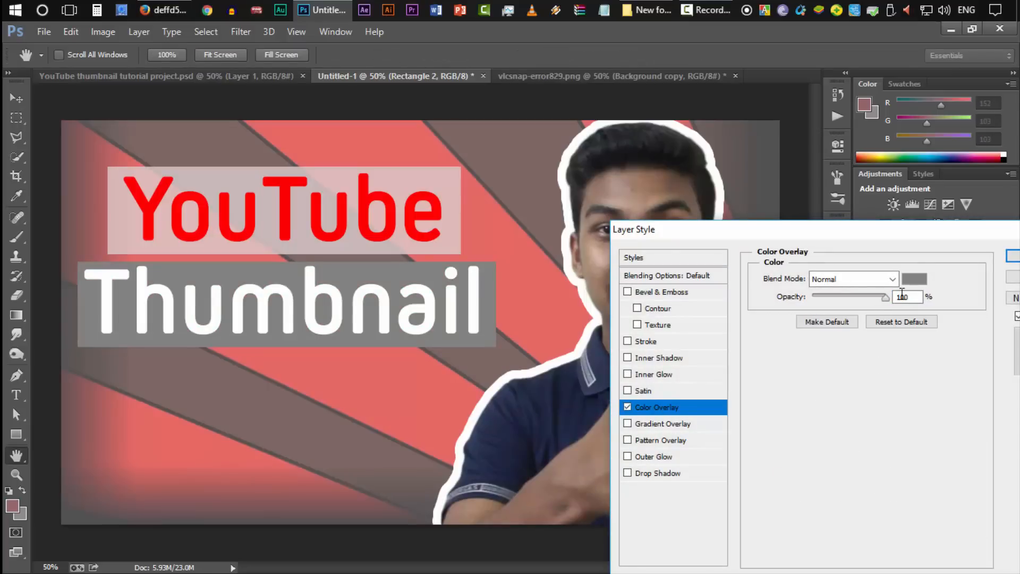
{"action": "left_click", "coordinate": [923, 278]}
{"action": "left_click", "coordinate": [680, 424]}
{"action": "left_click_drag", "start_coordinate": [680, 424], "coordinate": [643, 480]}
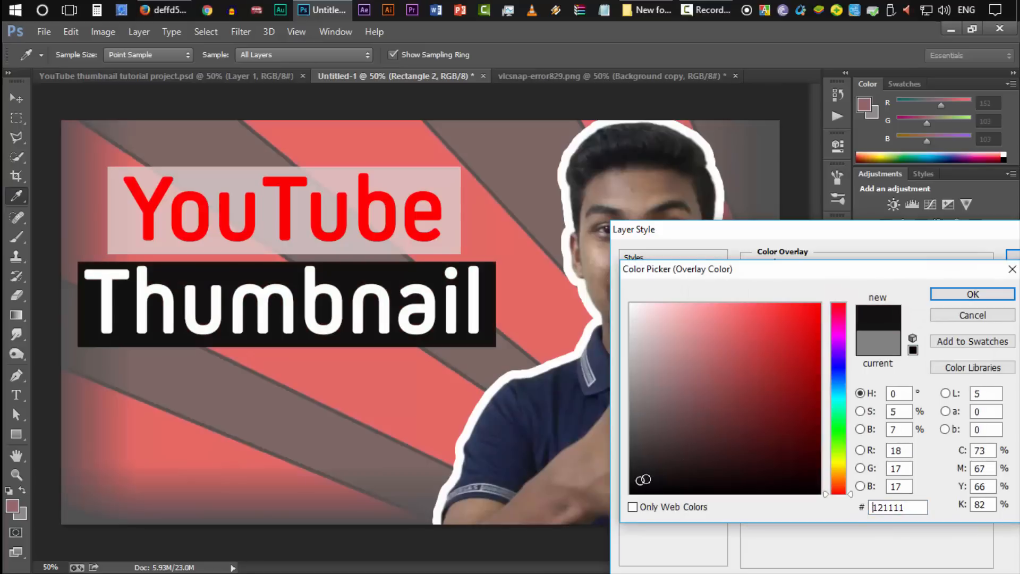
{"action": "left_click", "coordinate": [969, 294]}
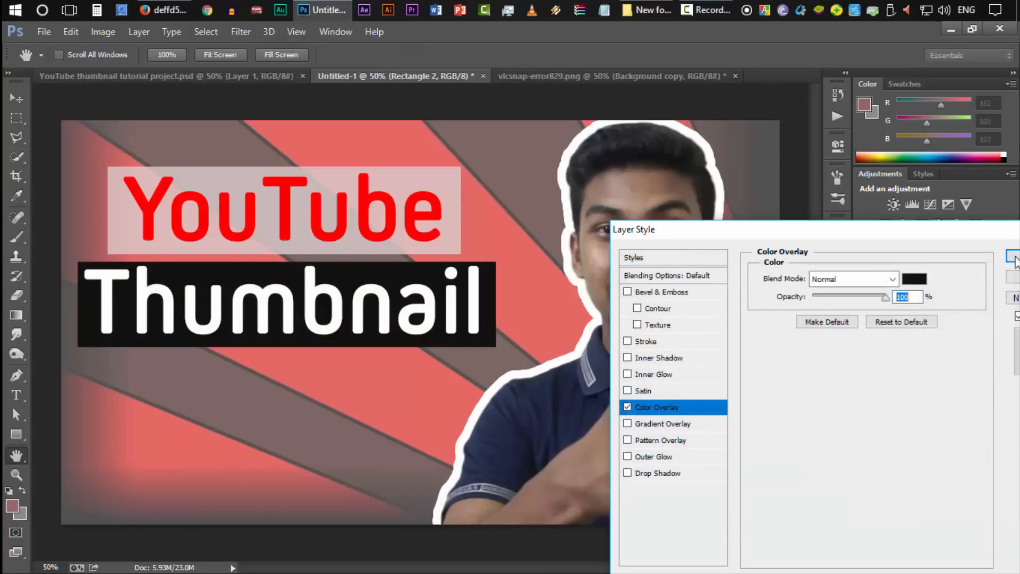
{"action": "left_click", "coordinate": [1014, 262]}
{"action": "left_click_drag", "start_coordinate": [961, 307], "coordinate": [952, 308]}
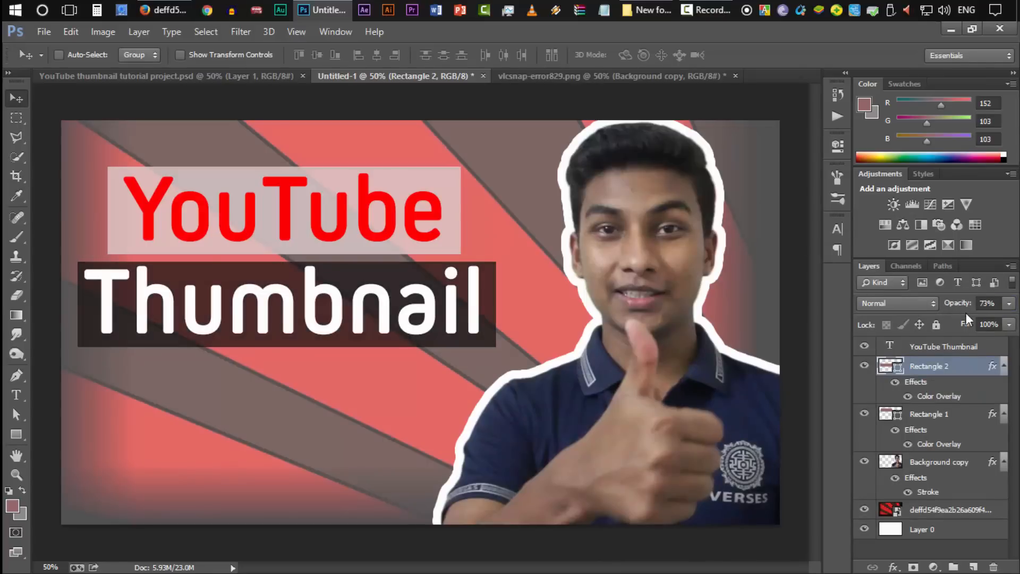
Step: Collapse the effects lists of the Rectangle 2, Rectangle 1 and Background copy layers
{"action": "left_click", "coordinate": [1002, 367]}
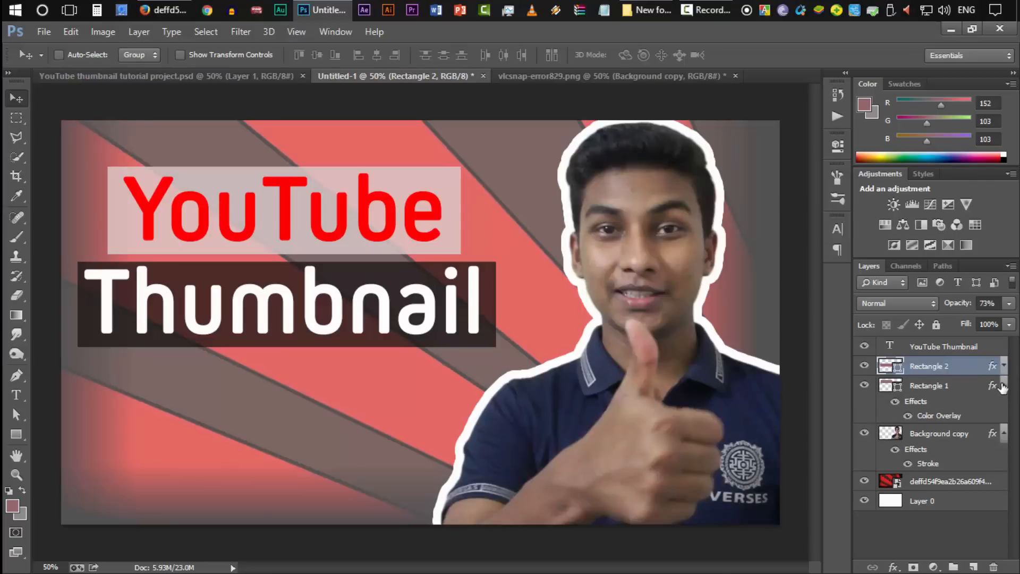
{"action": "left_click", "coordinate": [1003, 386]}
{"action": "left_click", "coordinate": [1003, 406]}
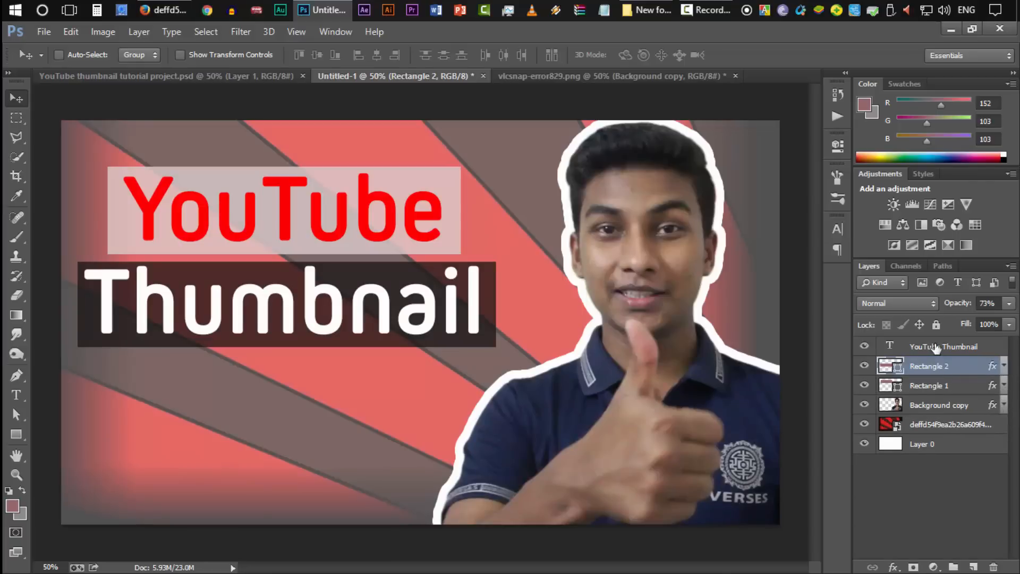
Step: Scale the title text and both rectangles down slightly together and move them up near the canvas's upper edge
{"action": "left_click", "coordinate": [982, 348]}
{"action": "left_click", "coordinate": [929, 387], "text": "shift"}
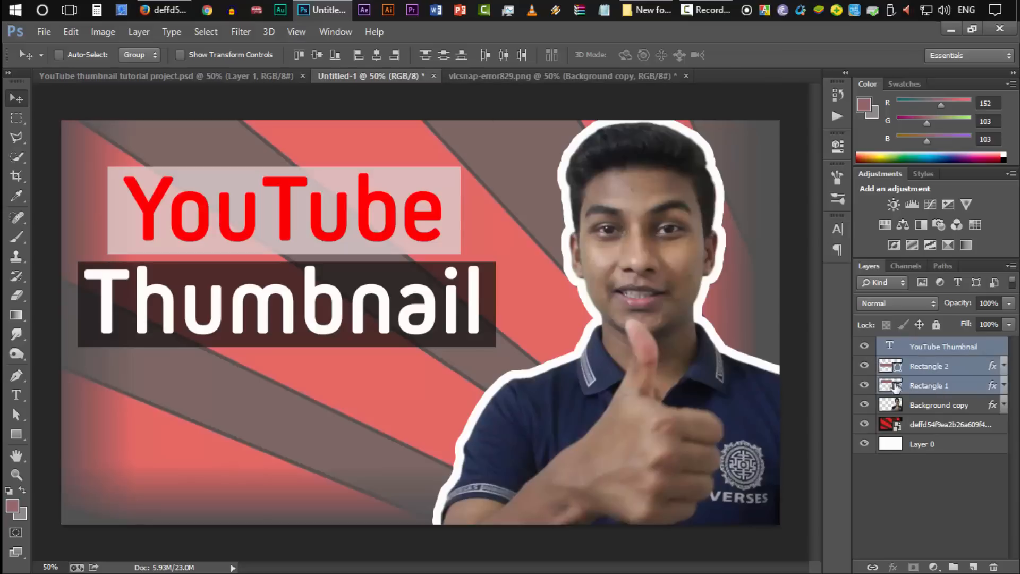
{"action": "left_click_drag", "start_coordinate": [448, 365], "coordinate": [412, 283]}
{"action": "key", "text": "ctrl+t"}
{"action": "key", "text": "Return"}
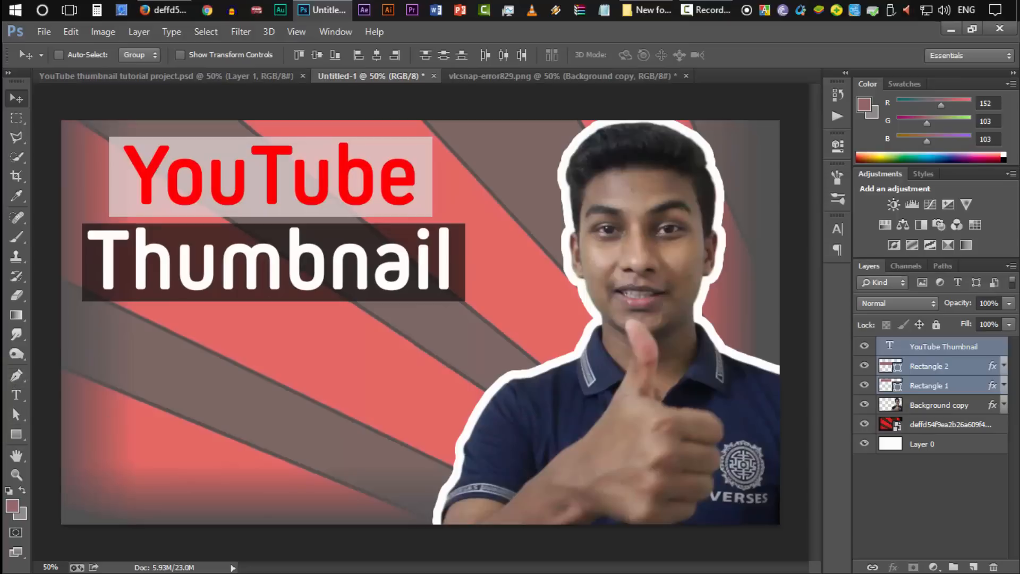
Step: Start a new text layer below the "Thumbnail" line and switch the Bengali keyboard tool to ANSI output
{"action": "left_click", "coordinate": [876, 479]}
{"action": "key", "text": "t"}
{"action": "left_click", "coordinate": [264, 397]}
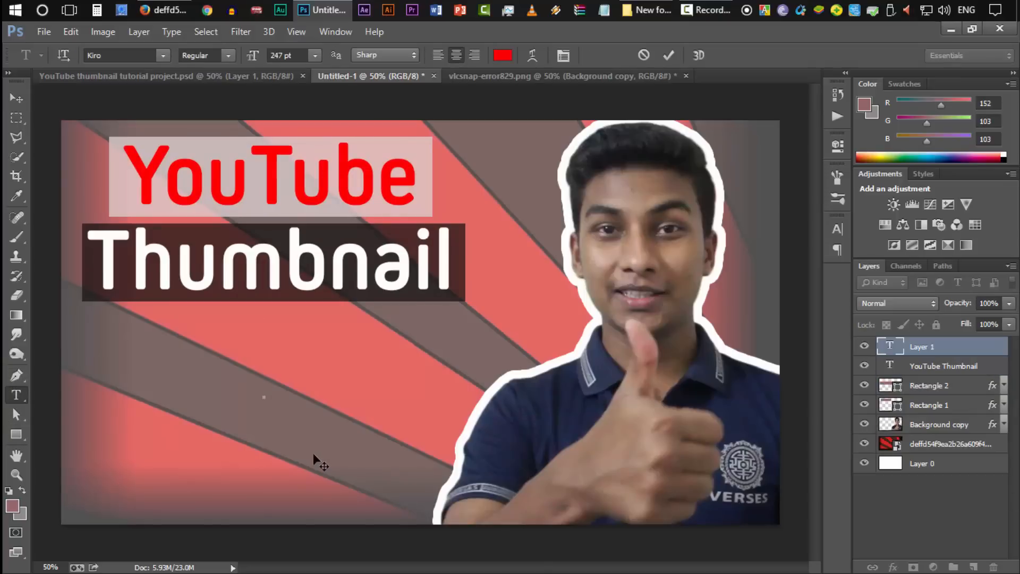
{"action": "right_click", "coordinate": [763, 10]}
{"action": "mouse_move", "coordinate": [795, 116]}
{"action": "left_click", "coordinate": [572, 112]}
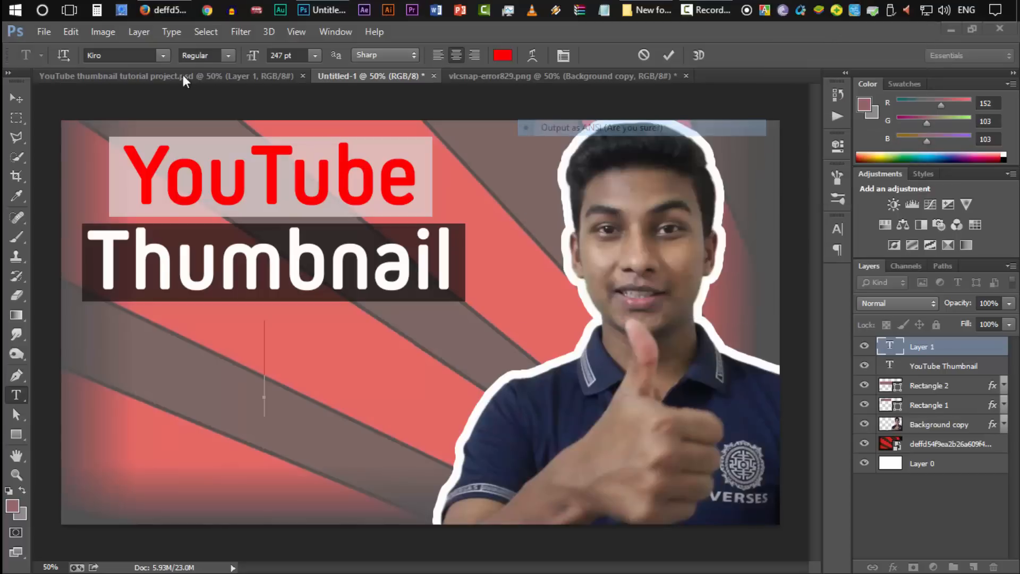
Step: Set the new text's font to Siyam Rupali ANSI and turn on Bengali input
{"action": "left_click", "coordinate": [139, 56]}
{"action": "type", "text": "Siyam Rupali"}
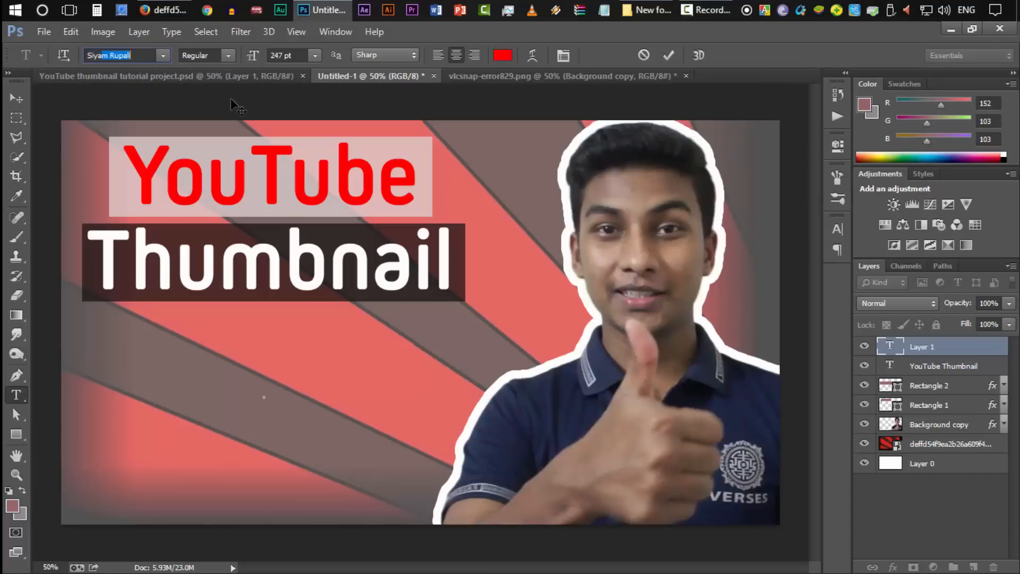
{"action": "key", "text": "Return"}
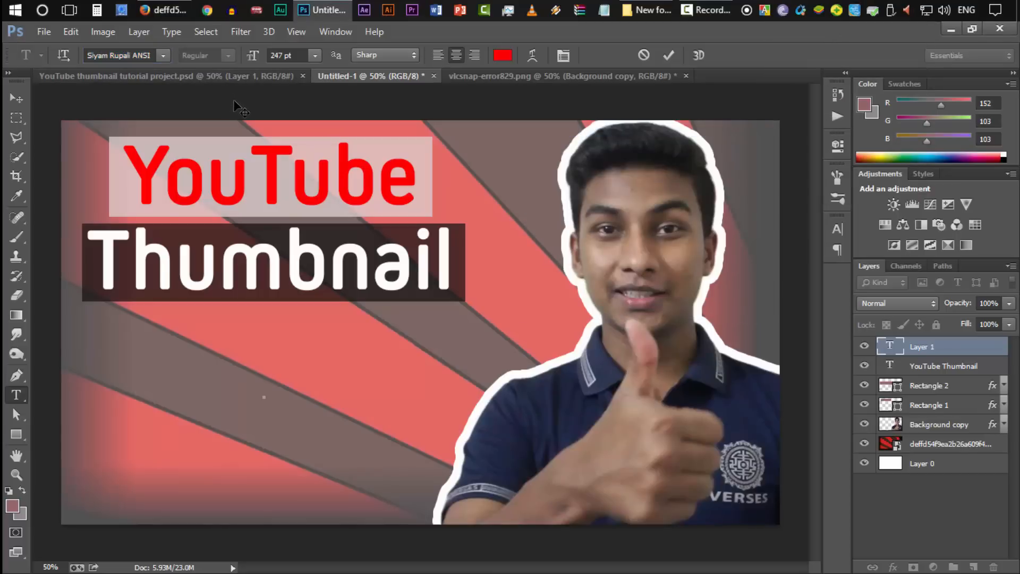
{"action": "left_click", "coordinate": [764, 11]}
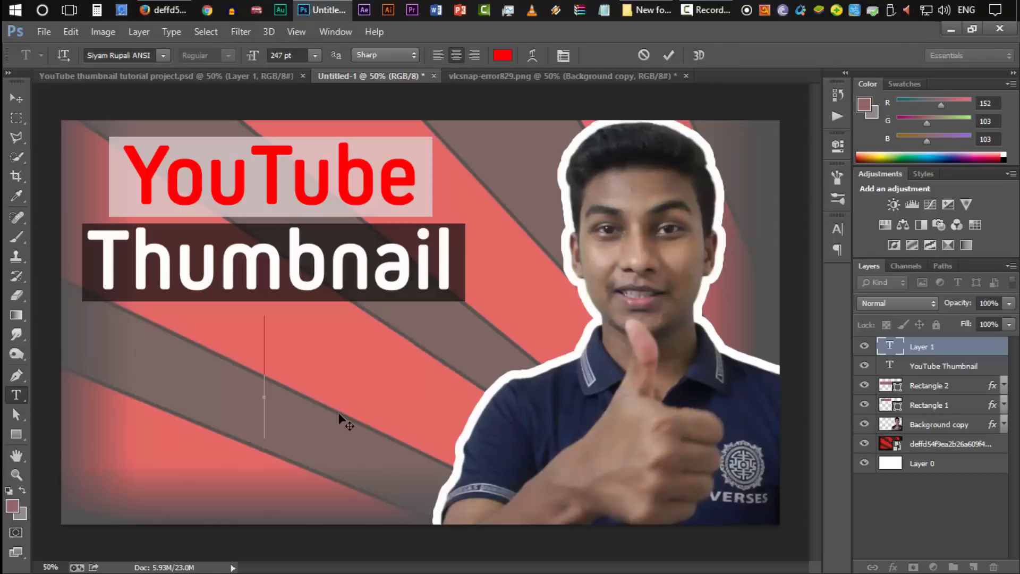
Step: Enter the Bengali text "ফটোশপ টিউটোরিয়াল" on two lines, correcting the misspelled second word
{"action": "type", "text": "photoshop "}
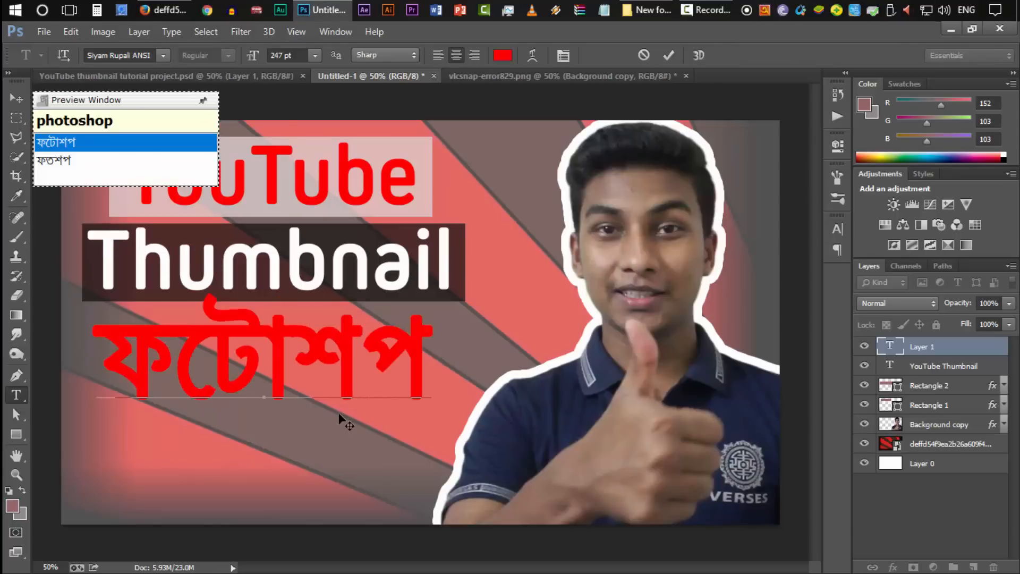
{"action": "type", "text": "turoria;l"}
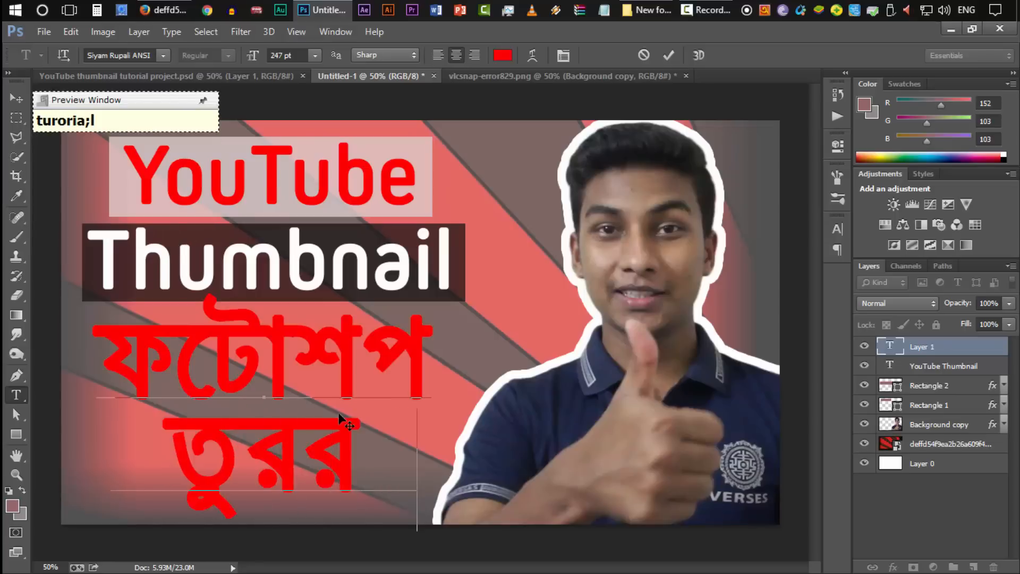
{"action": "key", "text": "shift+Left"}
{"action": "key", "text": "shift+Left"}
{"action": "key", "text": "shift+Left"}
{"action": "key", "text": "shift+Left"}
{"action": "key", "text": "shift+Left"}
{"action": "key", "text": "shift+Left"}
{"action": "key", "text": "shift+Left"}
{"action": "key", "text": "shift+Left"}
{"action": "key", "text": "shift+Left"}
{"action": "key", "text": "shift+Left"}
{"action": "key", "text": "shift+Left"}
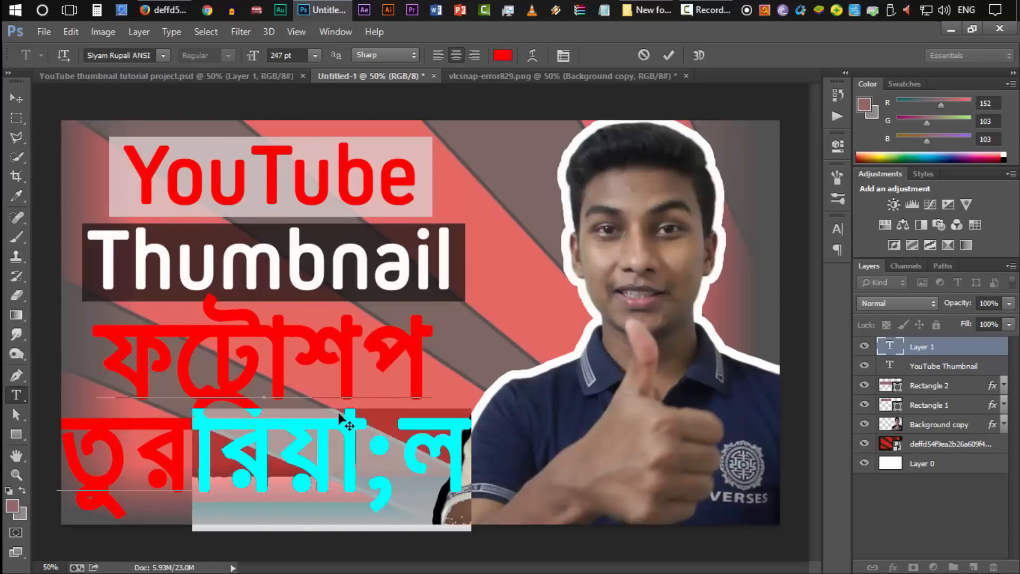
{"action": "type", "text": "tutorial"}
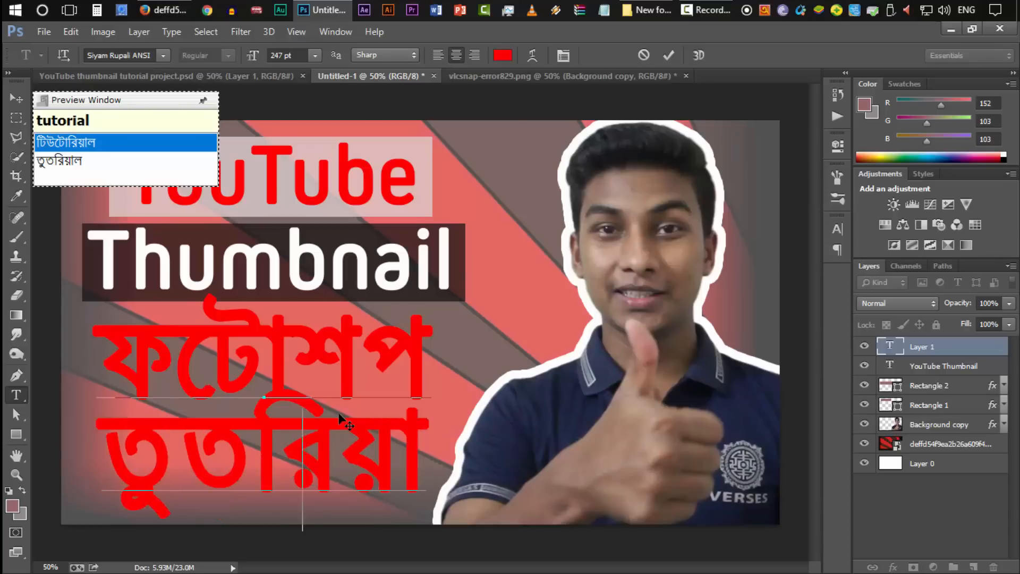
{"action": "key", "text": "space"}
Step: Recolor the whole Bengali text white (#ffffff) and set its size to 174 pt
{"action": "key", "text": "ctrl+a"}
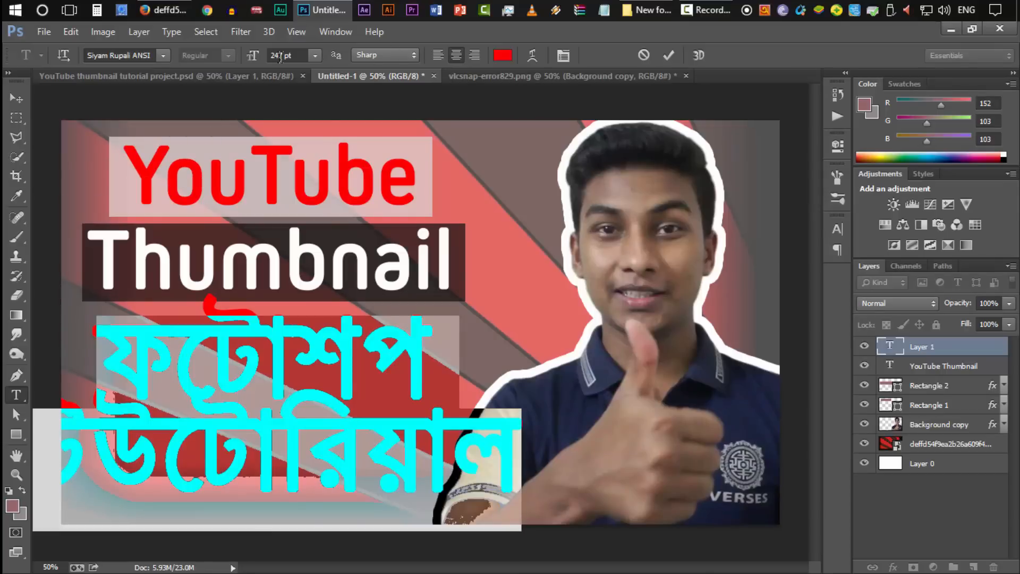
{"action": "left_click", "coordinate": [502, 55]}
{"action": "type", "text": "ffffff"}
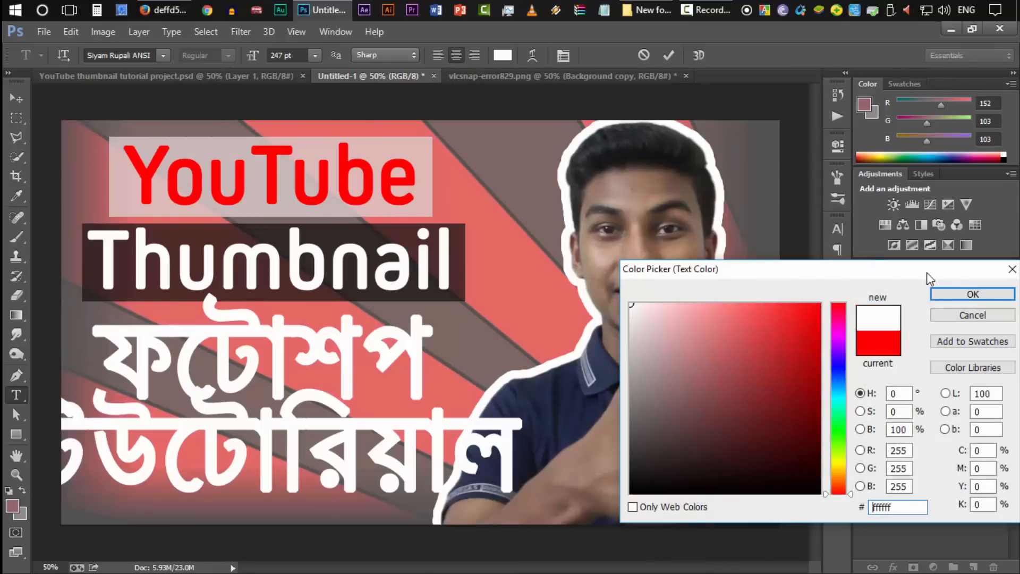
{"action": "left_click", "coordinate": [976, 295]}
{"action": "left_click_drag", "start_coordinate": [257, 55], "coordinate": [238, 64]}
{"action": "key", "text": "ctrl+Return"}
Step: Set the leading between the two Bengali lines to 207 pt
{"action": "key", "text": "ctrl+t"}
{"action": "key", "text": "ctrl+a"}
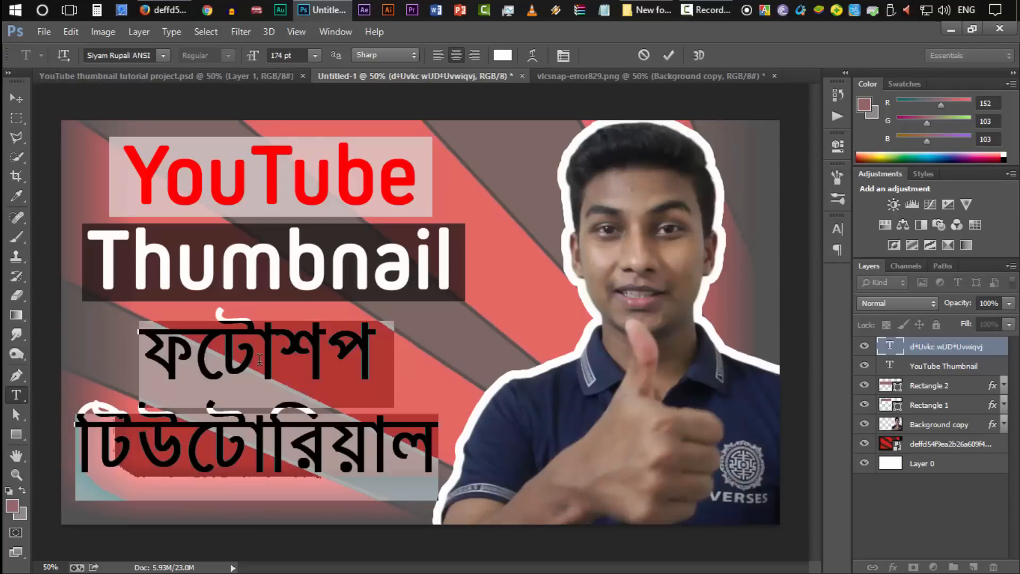
{"action": "left_click", "coordinate": [837, 229]}
{"action": "left_click", "coordinate": [340, 35]}
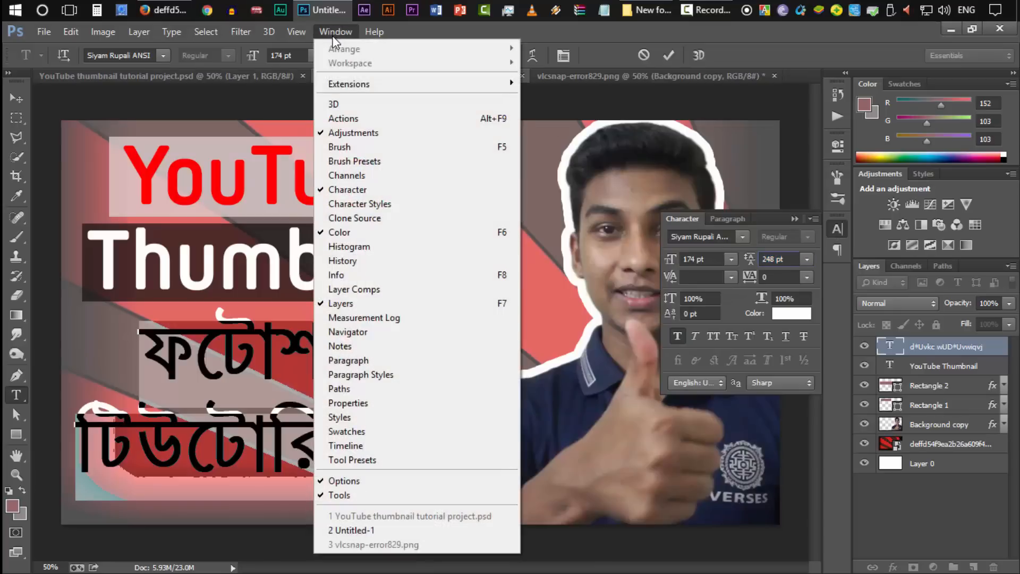
{"action": "left_click", "coordinate": [734, 255]}
{"action": "left_click_drag", "start_coordinate": [749, 265], "coordinate": [719, 263]}
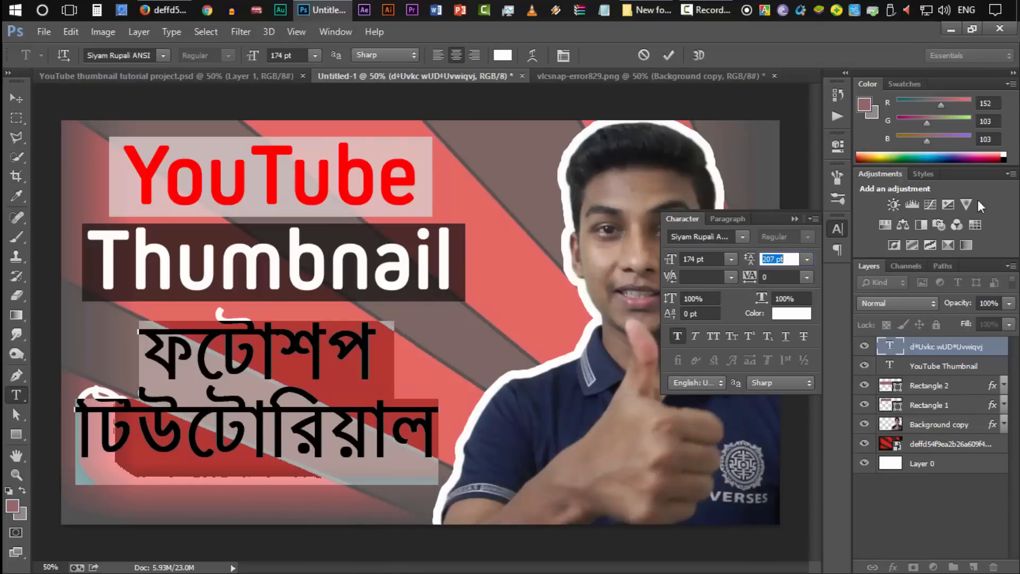
{"action": "left_click", "coordinate": [837, 229]}
Step: Shift the Bengali text slightly to the right and nudge it into place below the "Thumbnail" box
{"action": "left_click", "coordinate": [17, 98]}
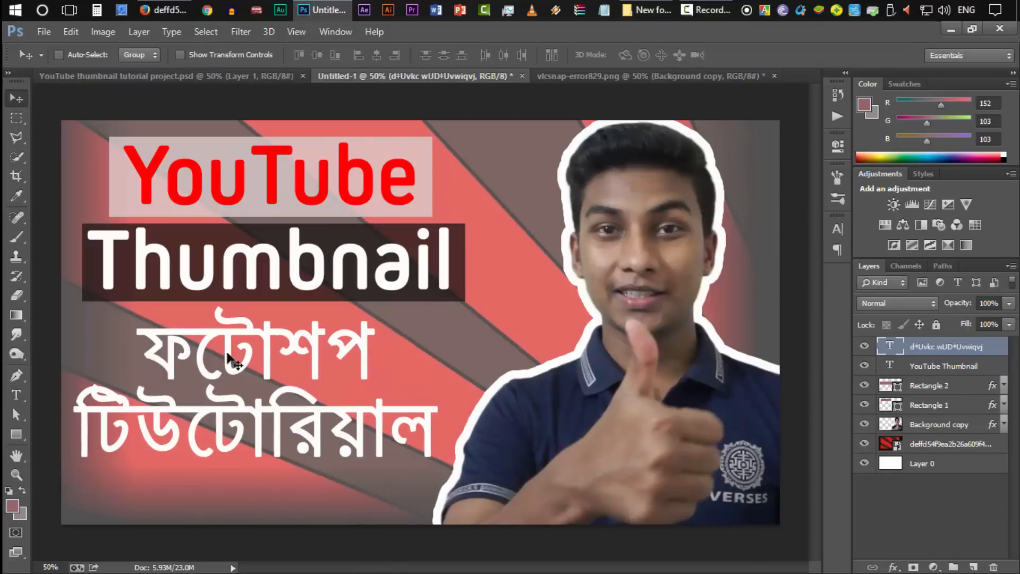
{"action": "left_click_drag", "start_coordinate": [320, 449], "coordinate": [326, 446]}
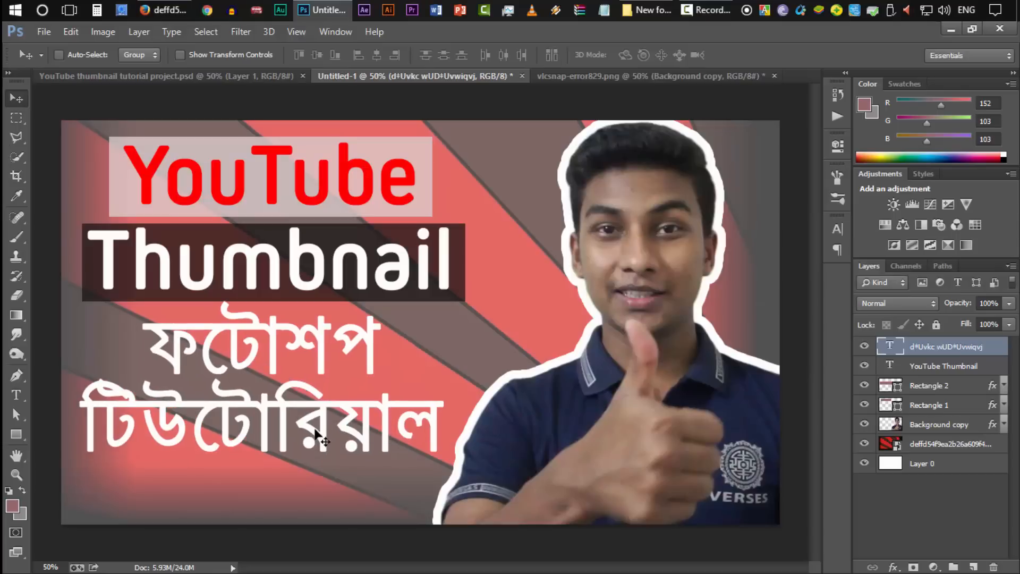
{"action": "key", "text": "Down"}
{"action": "key", "text": "Down"}
{"action": "key", "text": "Down"}
{"action": "key", "text": "Down"}
{"action": "key", "text": "Down"}
{"action": "key", "text": "Down"}
{"action": "key", "text": "Down"}
{"action": "key", "text": "Down"}
{"action": "key", "text": "Down"}
{"action": "key", "text": "Down"}
{"action": "key", "text": "Down"}
{"action": "key", "text": "Down"}
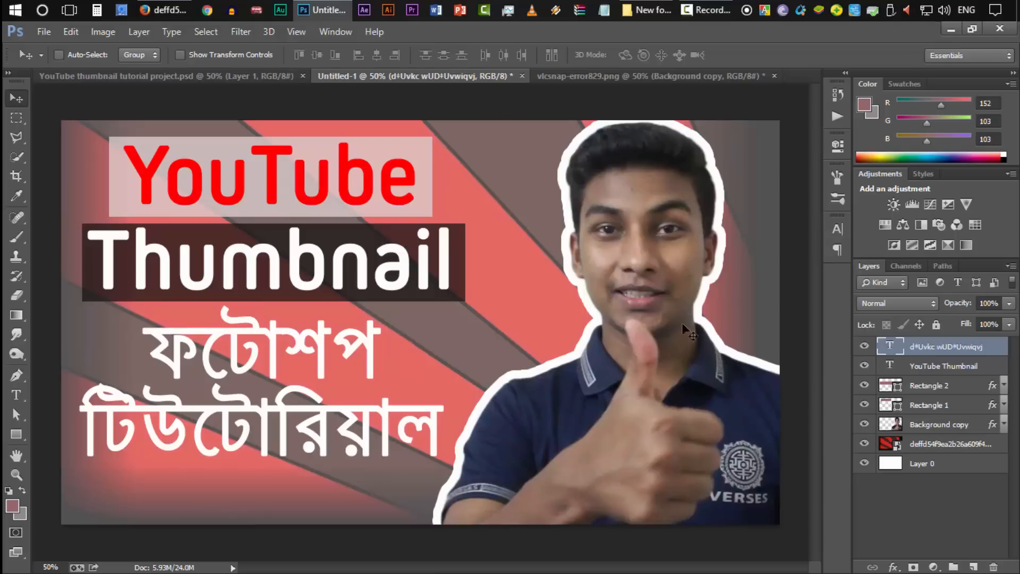
Step: Draw a rectangle of about 1372 × 1390 px covering the right part of the canvas and extending past its edges
{"action": "key", "text": "ctrl+0"}
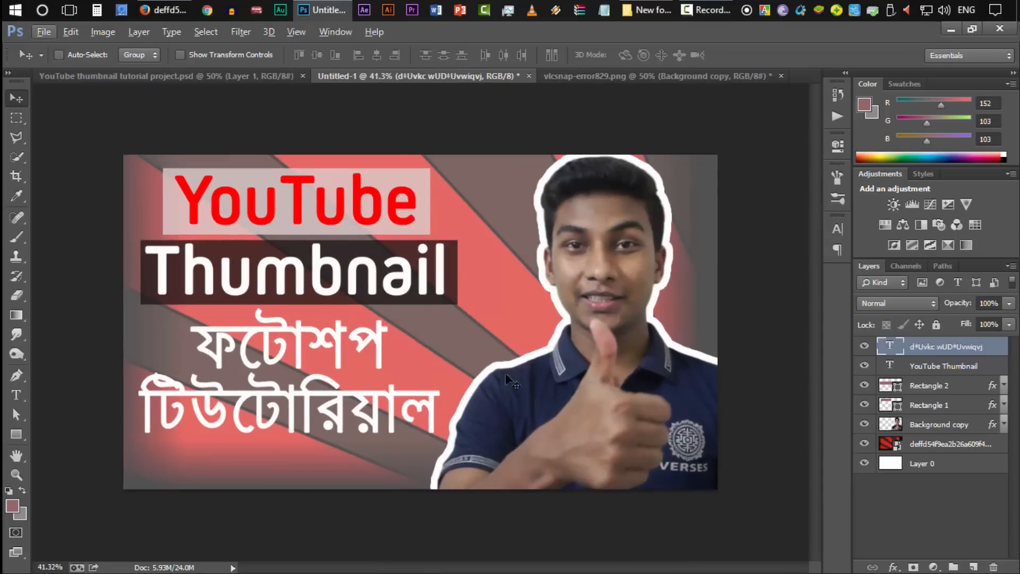
{"action": "left_click", "coordinate": [16, 434]}
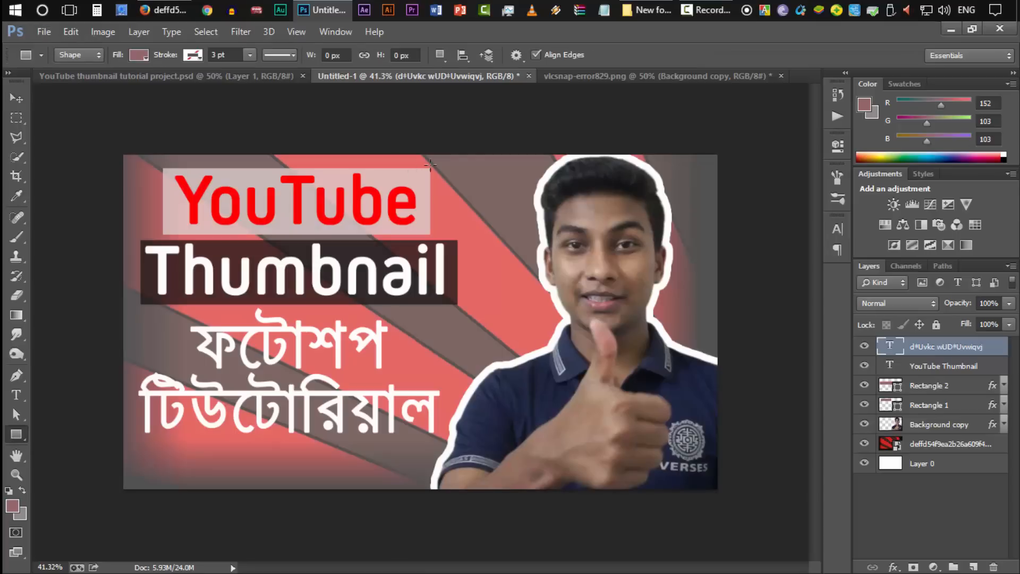
{"action": "left_click_drag", "start_coordinate": [368, 111], "coordinate": [792, 541]}
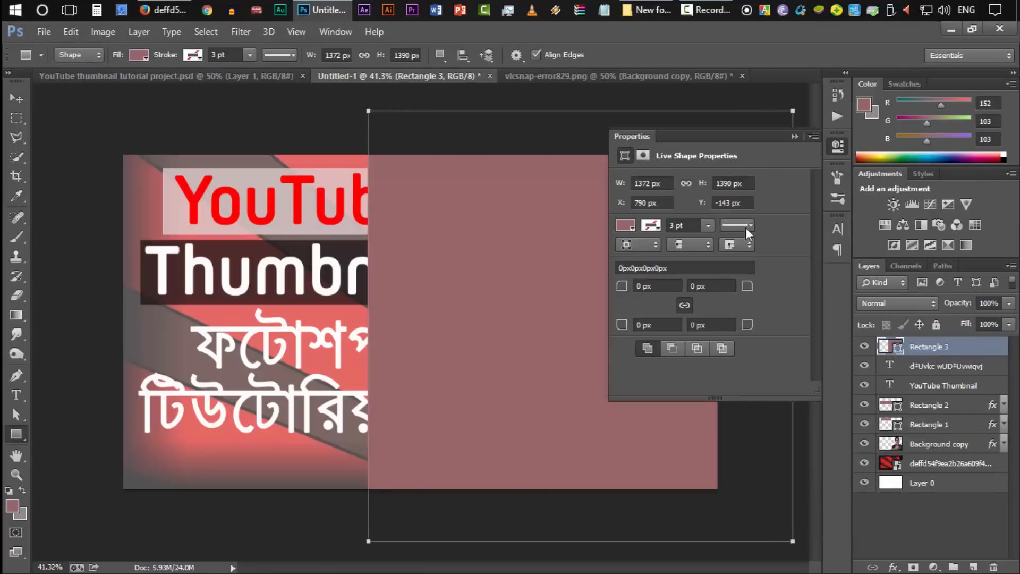
{"action": "left_click", "coordinate": [841, 144]}
{"action": "left_click", "coordinate": [16, 98]}
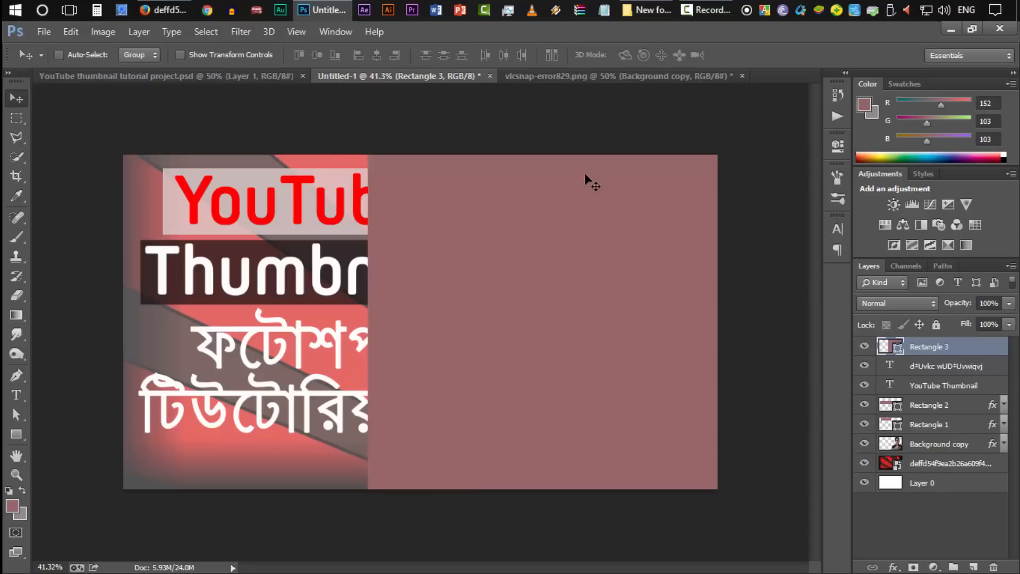
Step: Rotate the large rectangle clockwise and reposition it so its slanted edge divides the canvas and it fills the right side
{"action": "key", "text": "ctrl+t"}
{"action": "scroll", "coordinate": [679, 238], "scroll_direction": "down", "scroll_amount": 3}
{"action": "left_click_drag", "start_coordinate": [680, 239], "coordinate": [725, 329]}
{"action": "left_click_drag", "start_coordinate": [502, 321], "coordinate": [572, 342]}
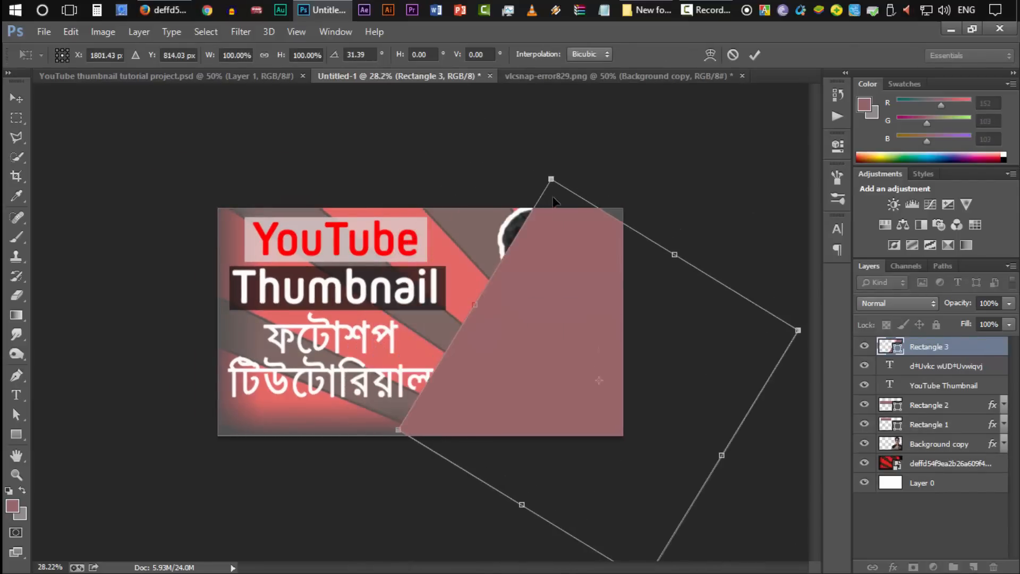
{"action": "left_click_drag", "start_coordinate": [550, 175], "coordinate": [541, 139]}
{"action": "left_click_drag", "start_coordinate": [776, 214], "coordinate": [760, 190]}
{"action": "left_click_drag", "start_coordinate": [499, 346], "coordinate": [534, 328]}
{"action": "left_click_drag", "start_coordinate": [724, 186], "coordinate": [719, 182]}
{"action": "left_click_drag", "start_coordinate": [565, 314], "coordinate": [561, 308]}
{"action": "key", "text": "Return"}
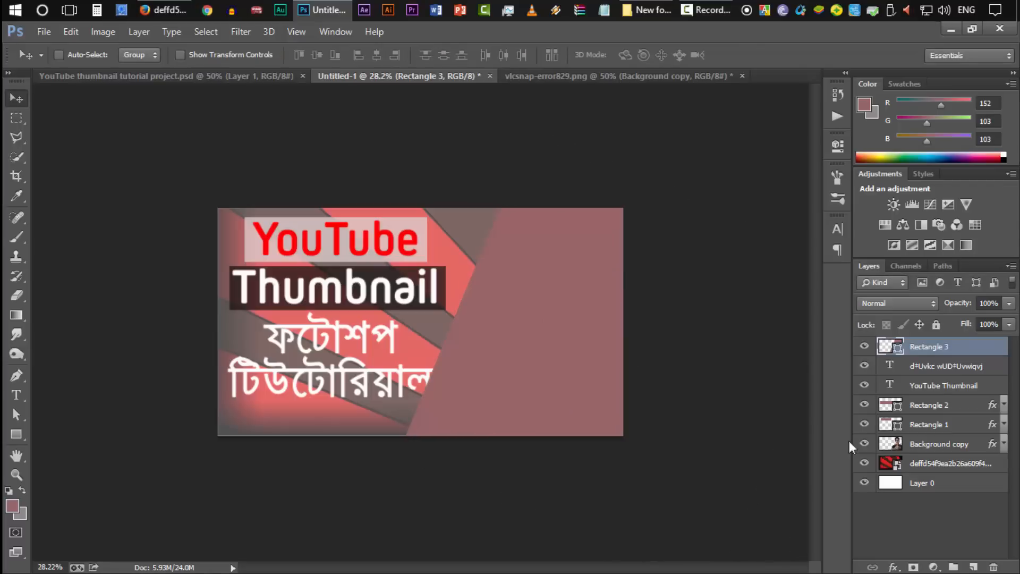
Step: Move the Rectangle 3 layer beneath the cut-out man's layer, above the striped background
{"action": "left_click_drag", "start_coordinate": [956, 357], "coordinate": [950, 458]}
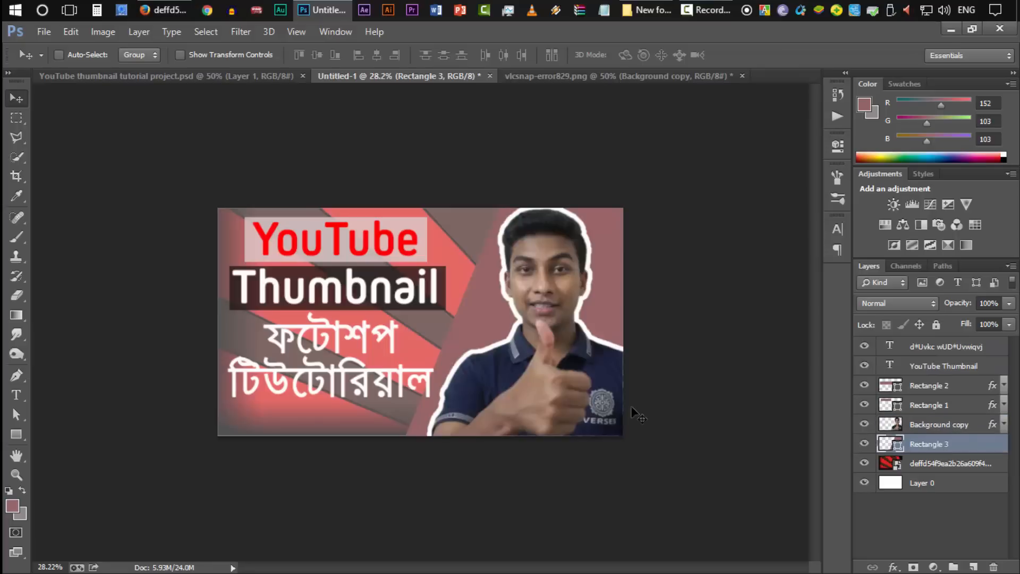
{"action": "scroll", "coordinate": [615, 423], "scroll_direction": "up", "scroll_amount": 2}
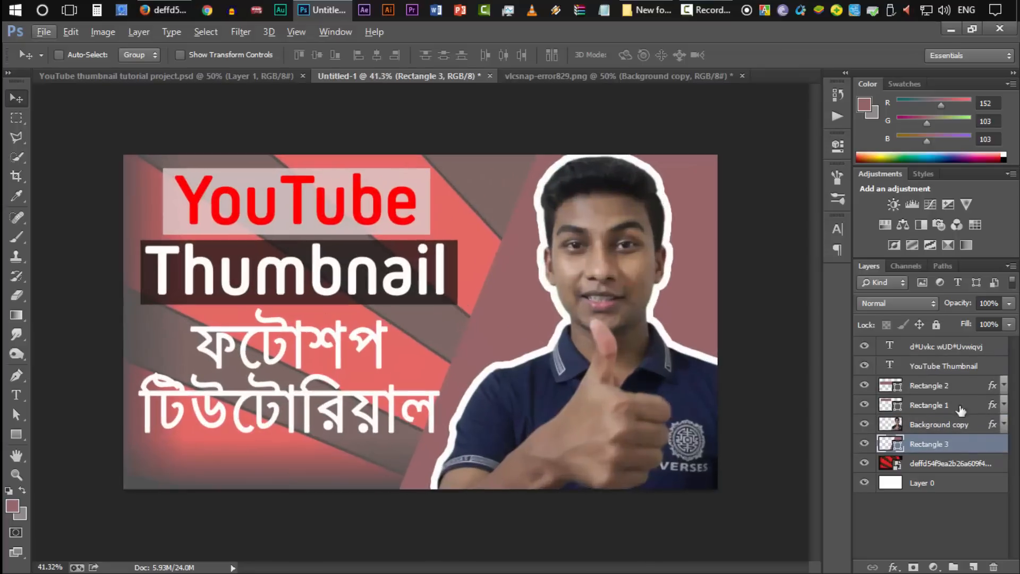
{"action": "left_click", "coordinate": [966, 465]}
Step: Scale the Bengali text to 91.64% and move it up slightly under the "Thumbnail" box
{"action": "left_click", "coordinate": [970, 351]}
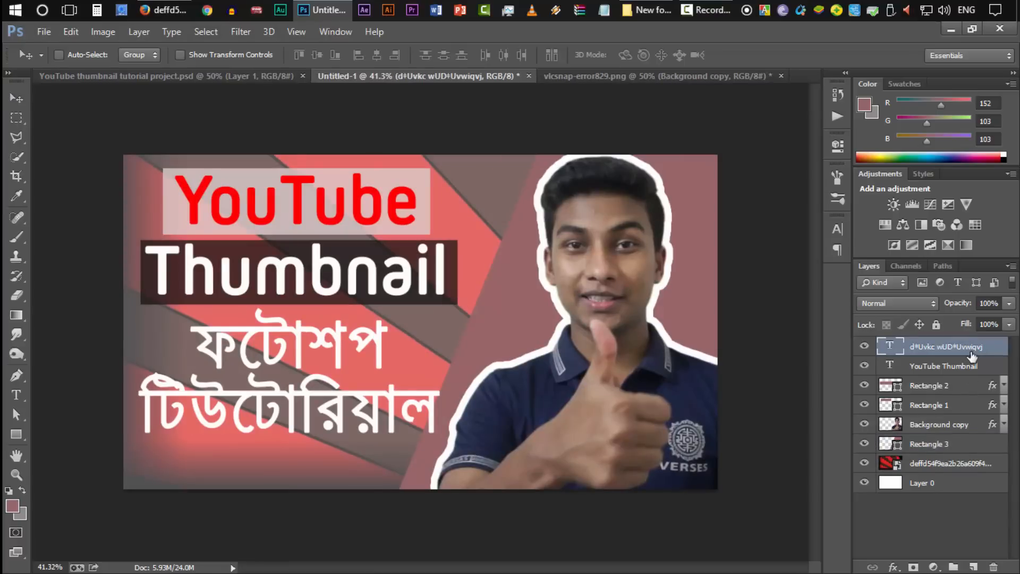
{"action": "key", "text": "ctrl+t"}
{"action": "left_click_drag", "start_coordinate": [446, 457], "coordinate": [422, 445]}
{"action": "left_click_drag", "start_coordinate": [388, 413], "coordinate": [387, 409]}
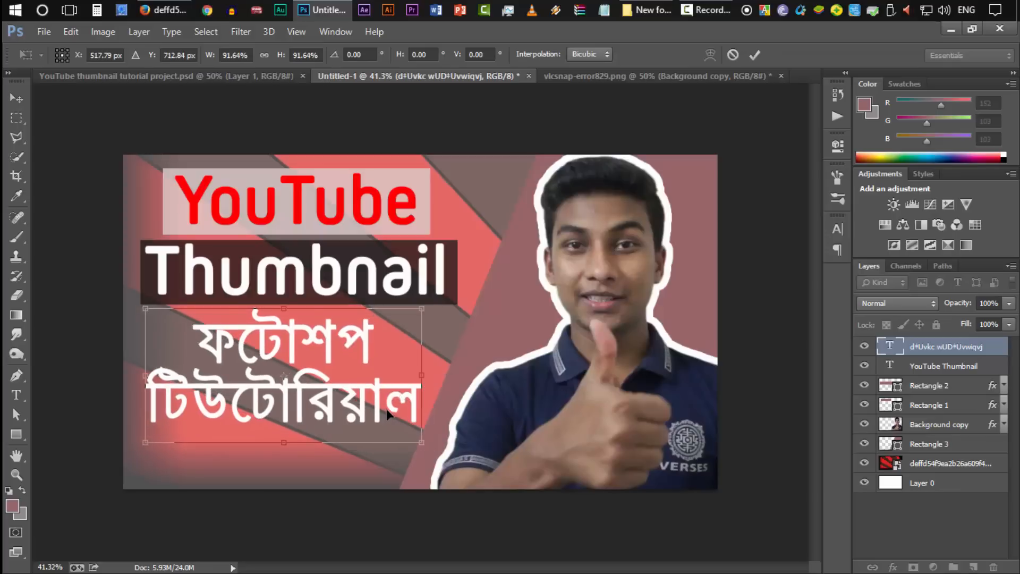
{"action": "key", "text": "Return"}
{"action": "key", "text": "ctrl+plus"}
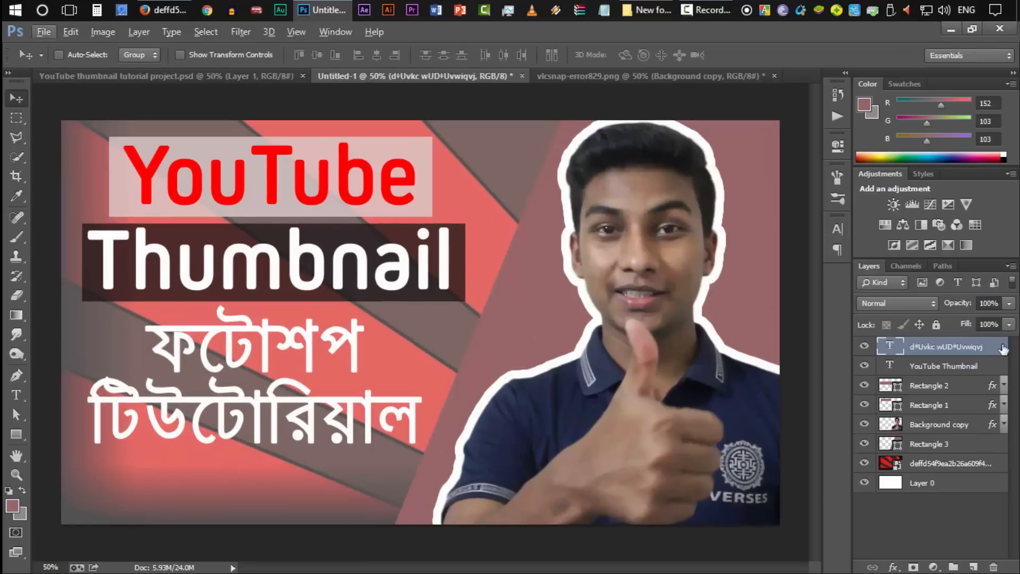
Step: Apply a dark reddish-brown Color Overlay to the slanted Rectangle 3 layer
{"action": "left_click", "coordinate": [921, 446]}
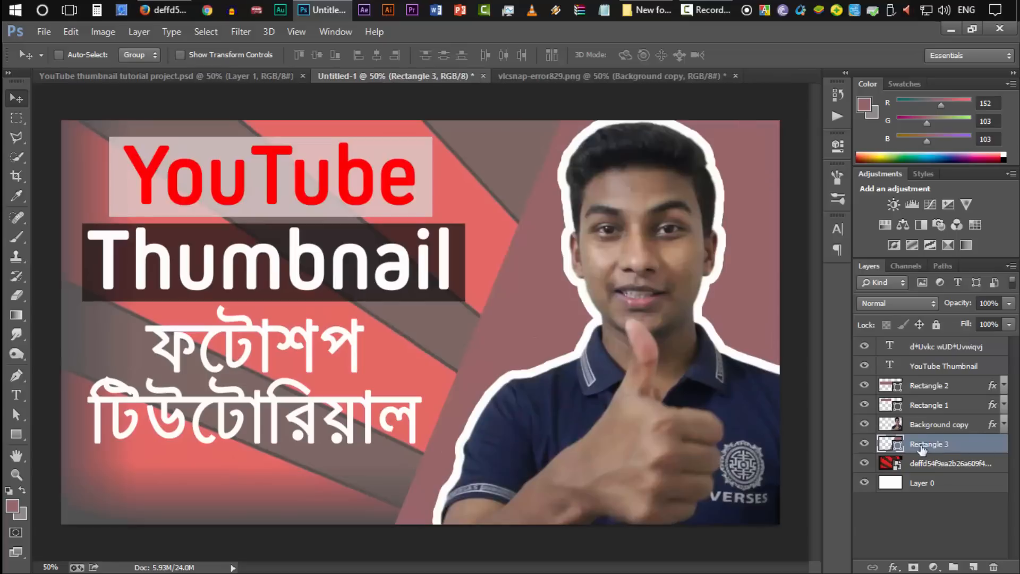
{"action": "double_click", "coordinate": [991, 450]}
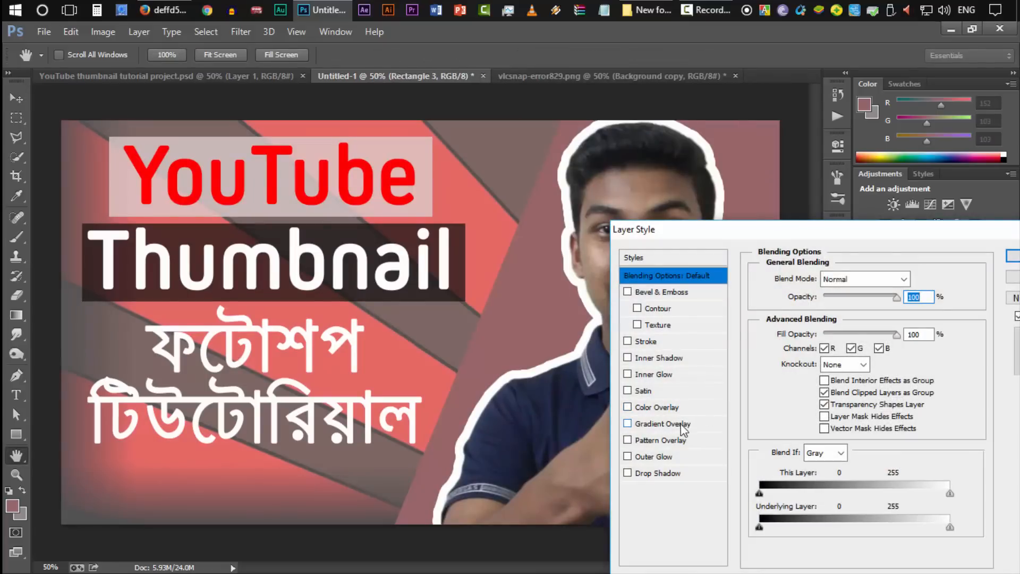
{"action": "left_click", "coordinate": [657, 407]}
{"action": "left_click", "coordinate": [909, 277]}
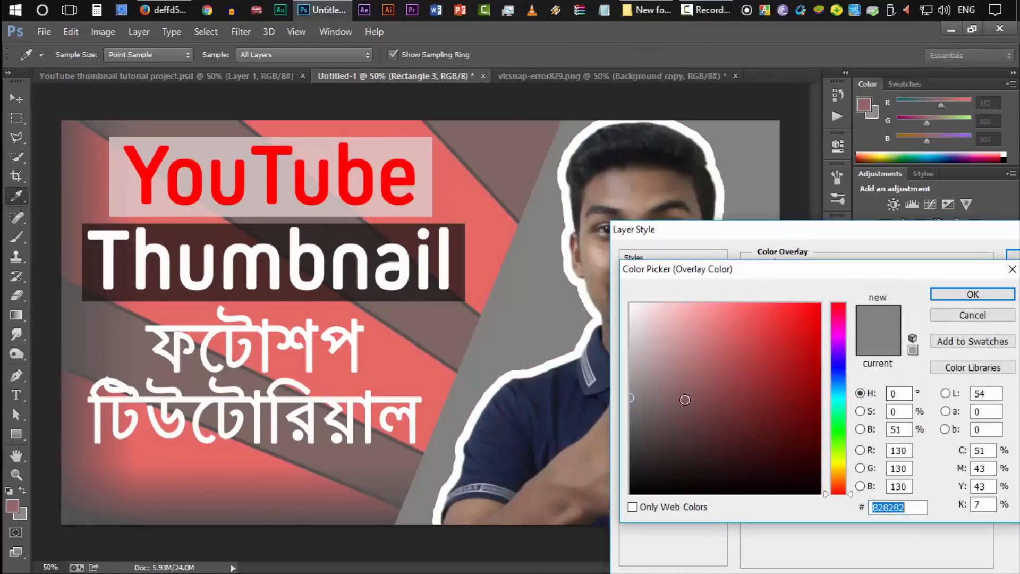
{"action": "left_click", "coordinate": [665, 425]}
{"action": "left_click", "coordinate": [975, 295]}
{"action": "left_click", "coordinate": [1012, 255]}
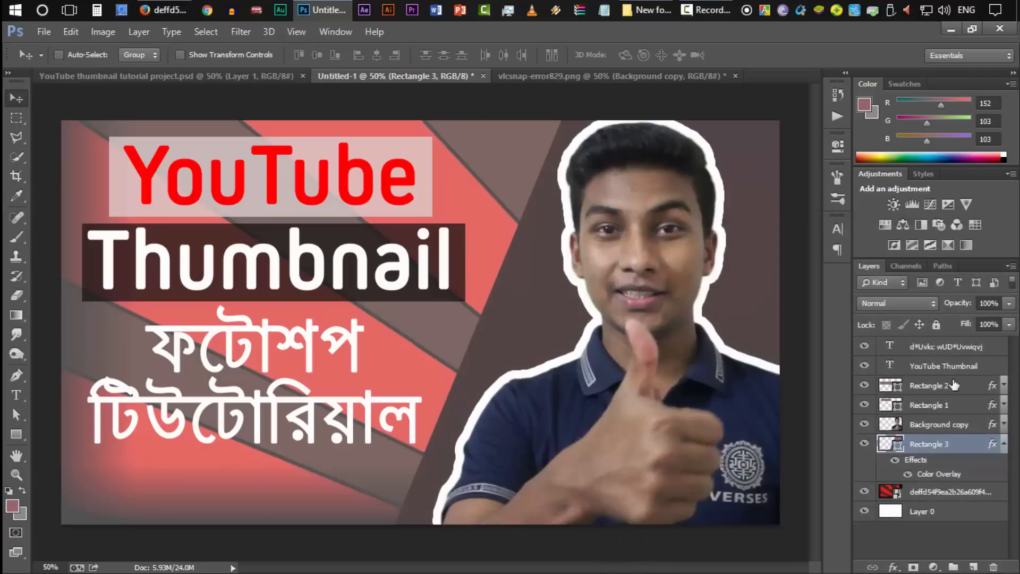
Step: Set the slanted Rectangle 3 layer's opacity to 69% so the background stripes show through
{"action": "left_click_drag", "start_coordinate": [956, 302], "coordinate": [936, 309]}
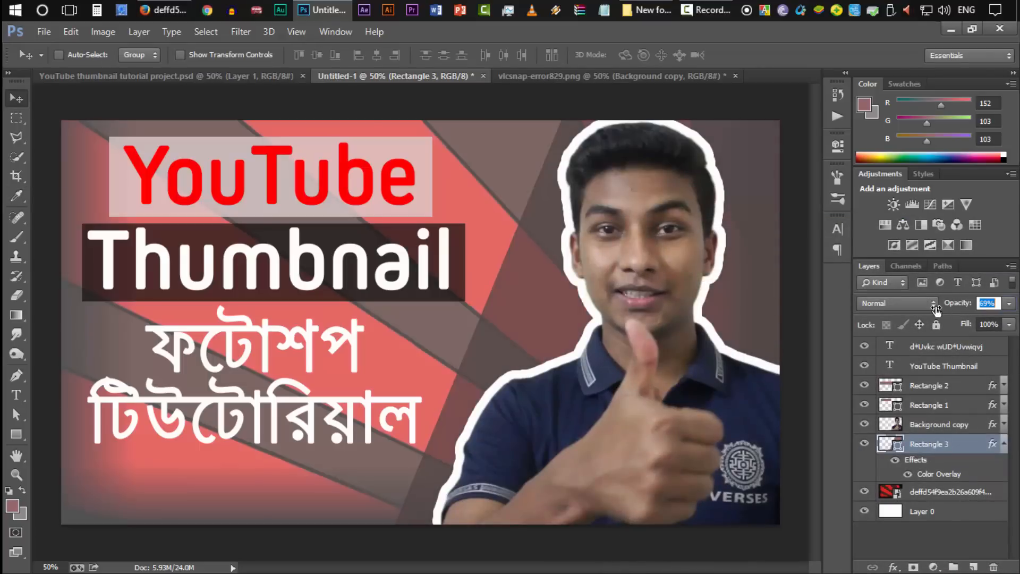
{"action": "scroll", "coordinate": [451, 359], "scroll_direction": "down", "scroll_amount": 4}
{"action": "scroll", "coordinate": [444, 363], "scroll_direction": "up", "scroll_amount": 1}
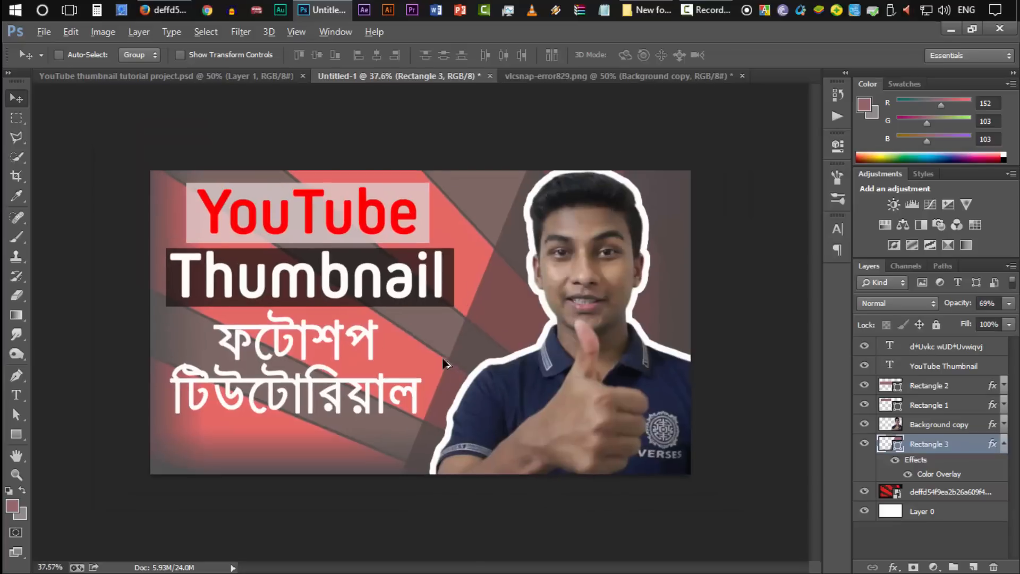
{"action": "scroll", "coordinate": [419, 325], "scroll_direction": "up", "scroll_amount": 2}
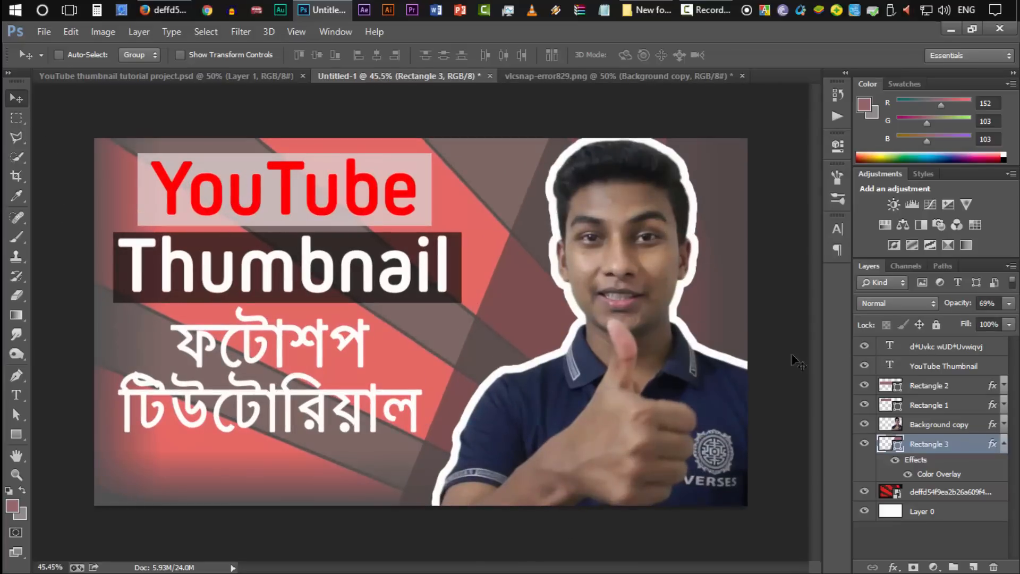
Step: Apply Auto Tone to the cut-out man's layer (Background copy)
{"action": "left_click", "coordinate": [970, 432]}
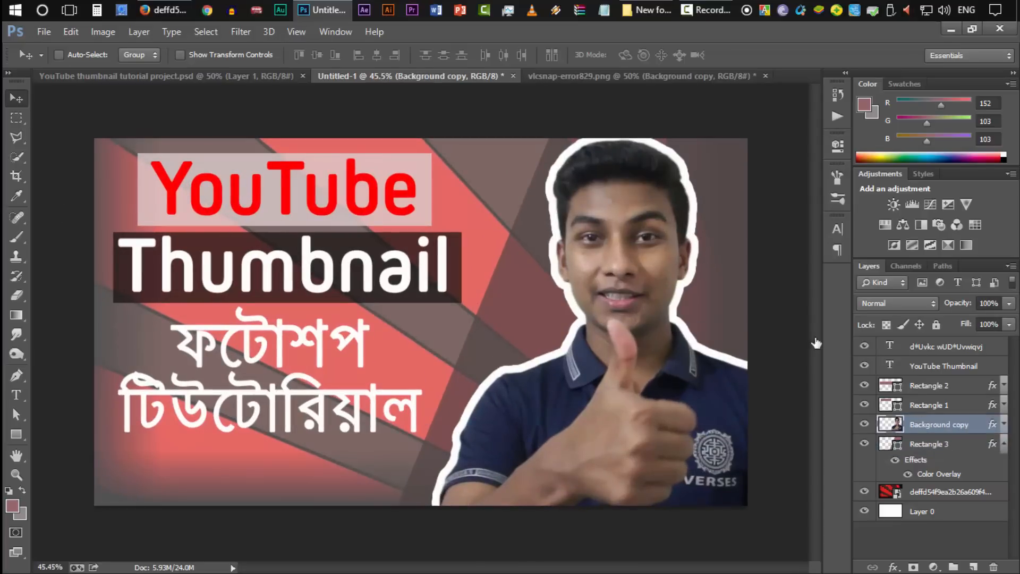
{"action": "left_click", "coordinate": [103, 31]}
{"action": "left_click", "coordinate": [117, 88]}
{"action": "scroll", "coordinate": [629, 357], "scroll_direction": "down", "scroll_amount": 4}
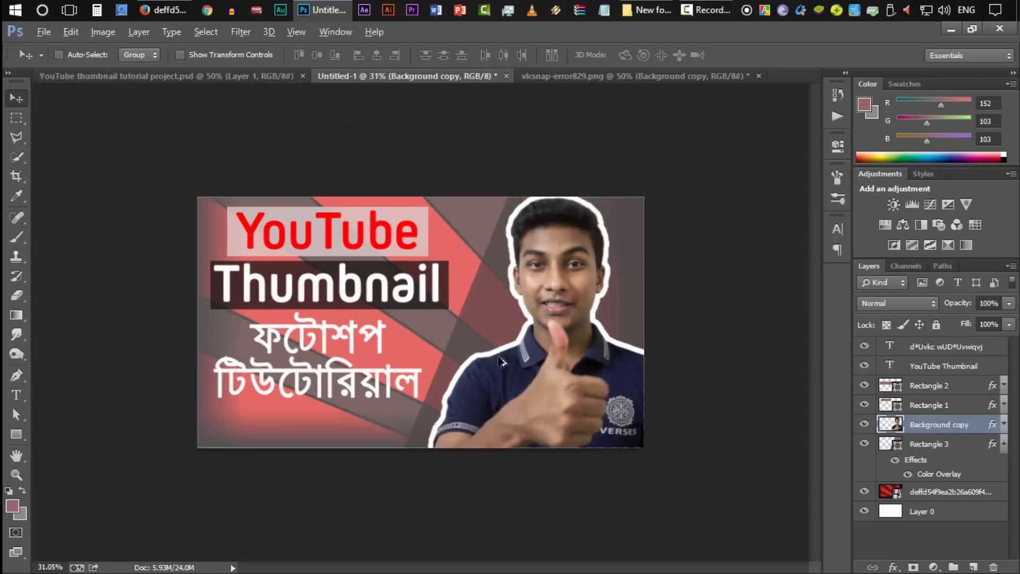
{"action": "scroll", "coordinate": [557, 360], "scroll_direction": "up", "scroll_amount": 3}
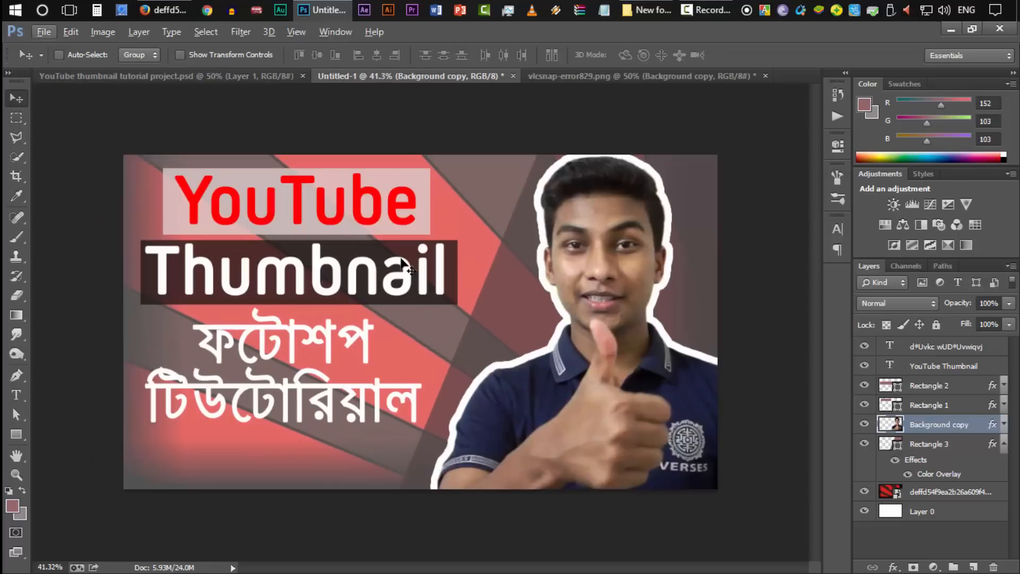